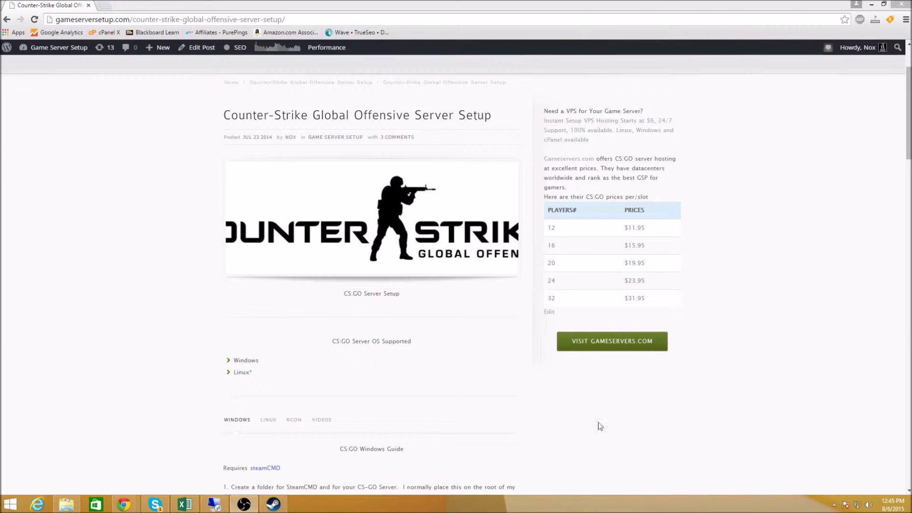
Look over the Windows section of the CS:GO server setup guide and the Counter-Strike: Global Offensive entry in the Steam library
click(284, 502)
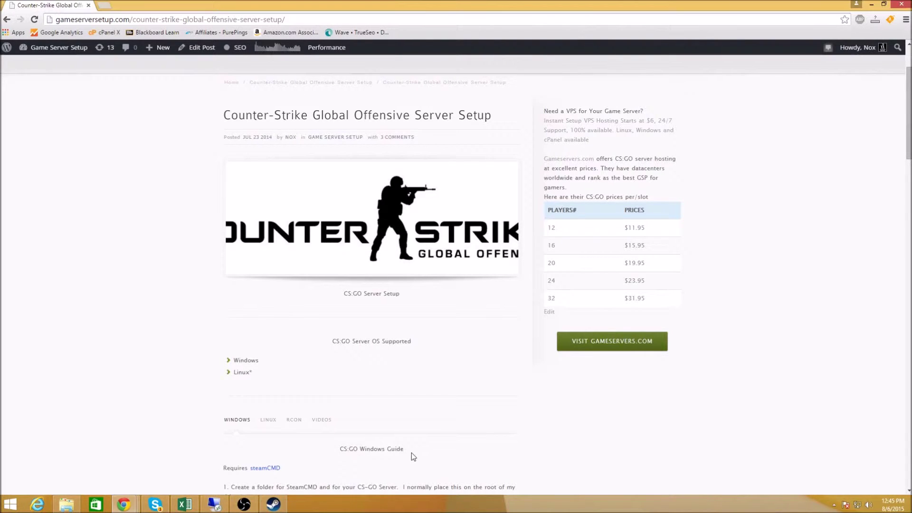
mouse_move(266, 504)
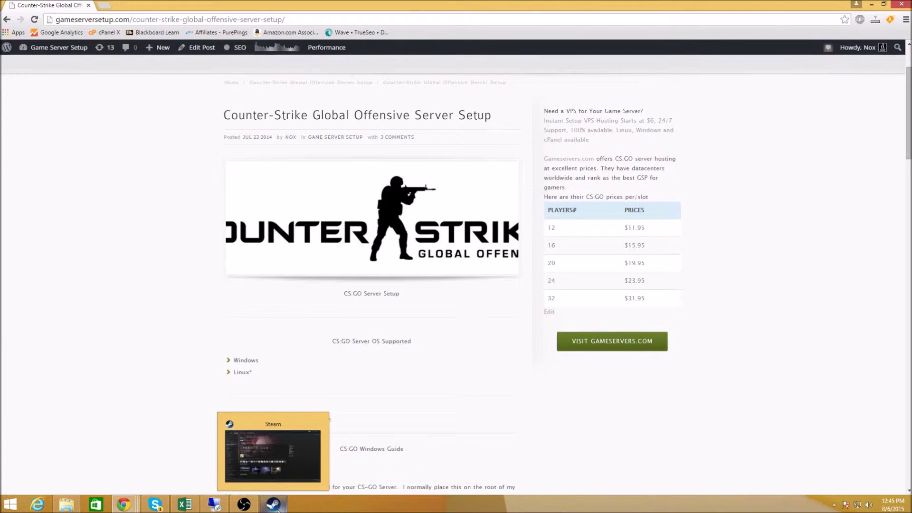
scroll(423, 421, down, 5)
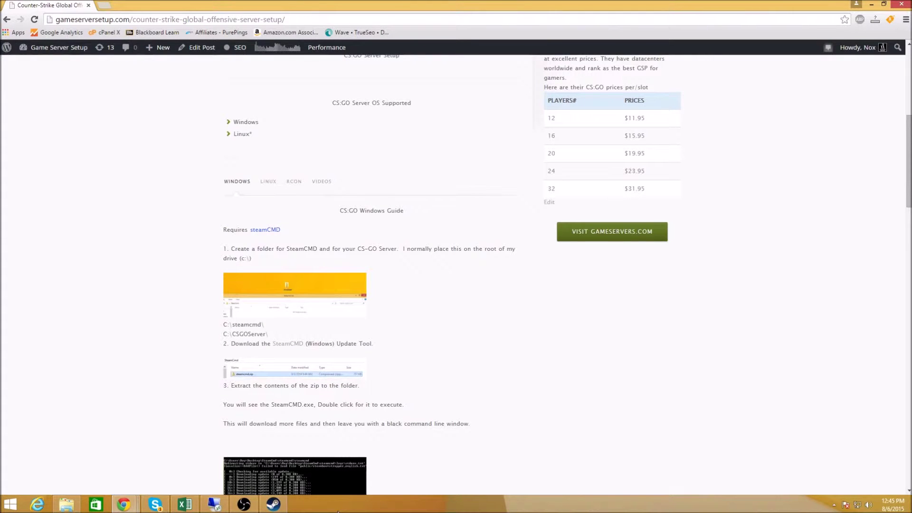
click(269, 509)
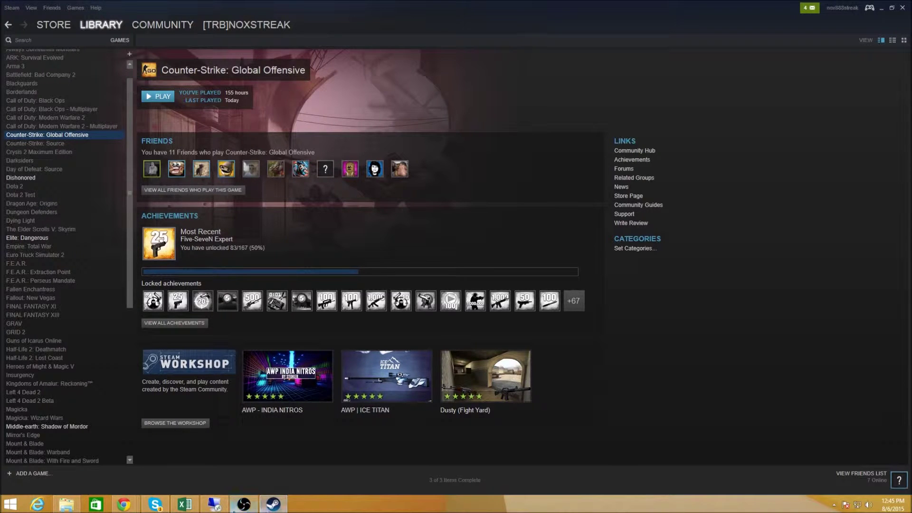
mouse_move(213, 507)
click(882, 8)
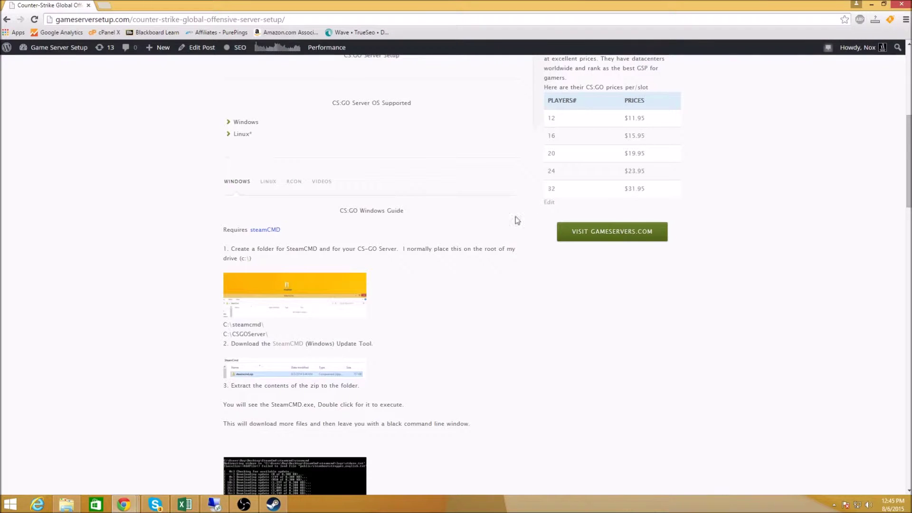
Switch to the Windows Server 2012 remote desktop session and open Internet Explorer there
click(217, 504)
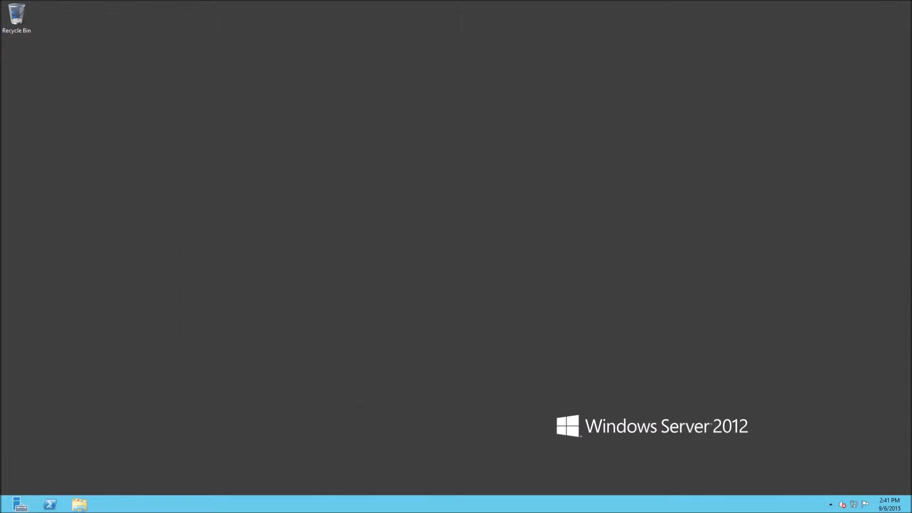
mouse_move(503, 4)
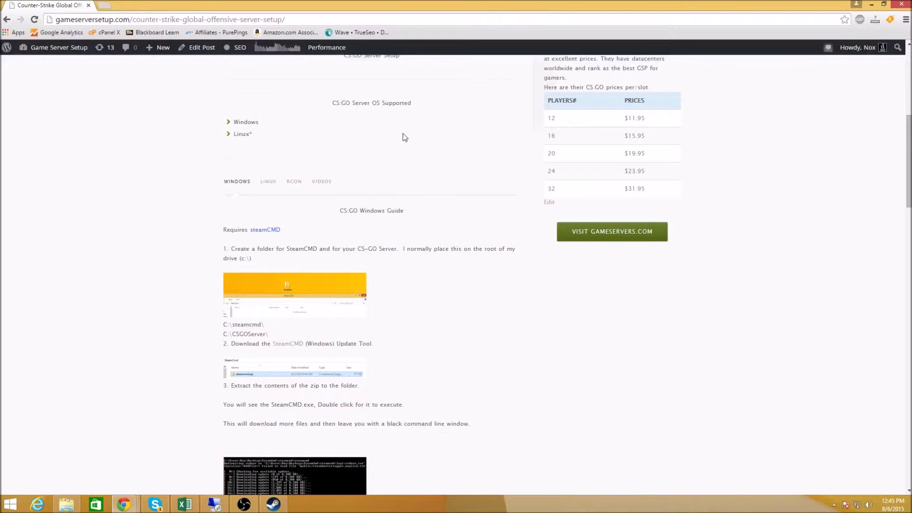
click(551, 5)
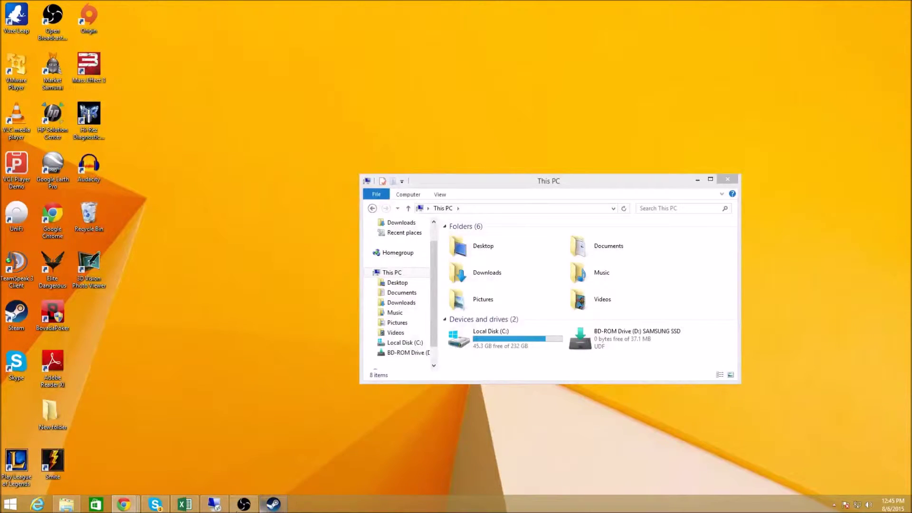
click(214, 504)
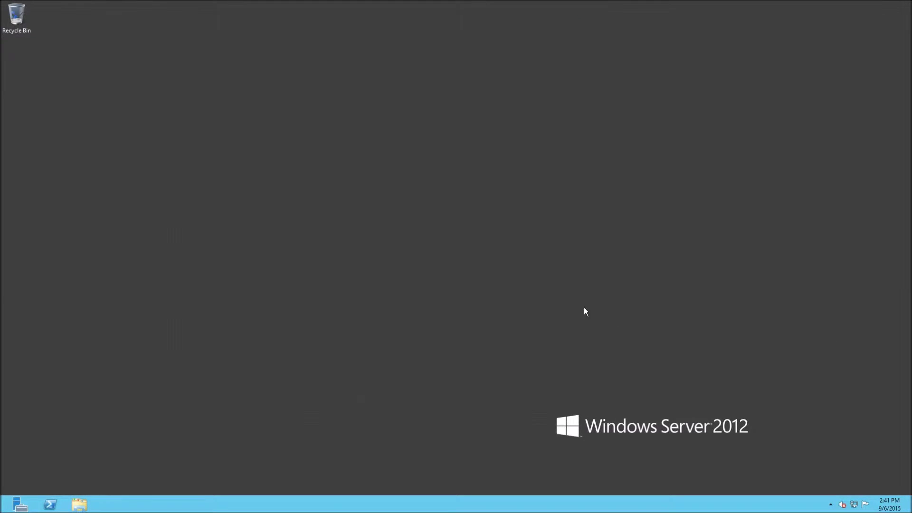
key(super)
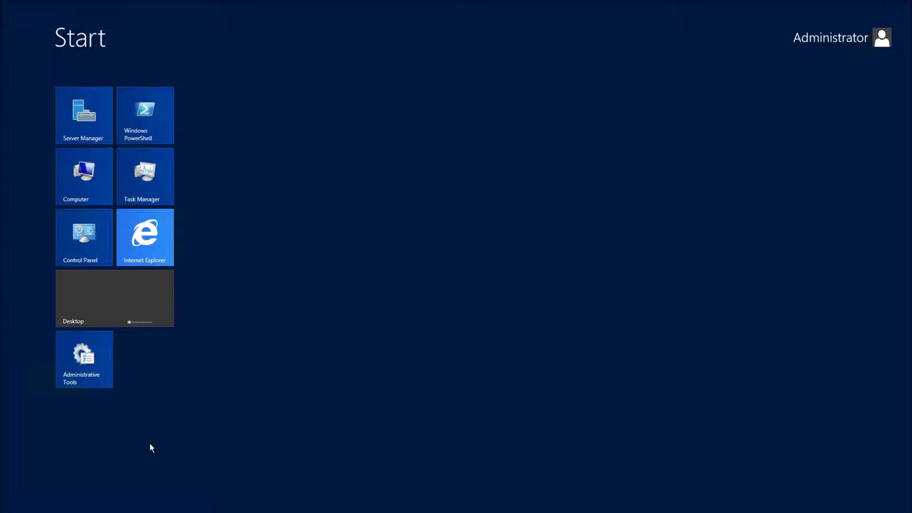
click(129, 243)
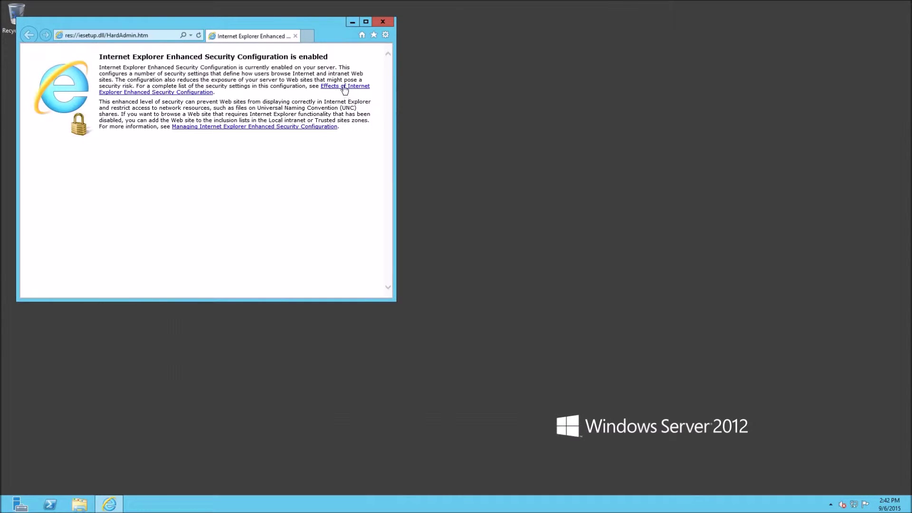
Turn off IE Enhanced Security Configuration in the Local Server properties of Server Manager
key(super)
key(super)
click(20, 505)
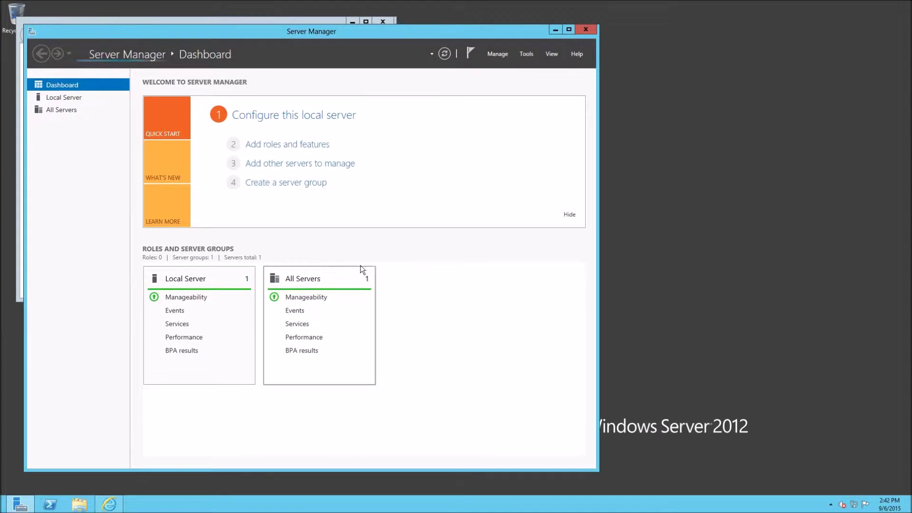
click(67, 98)
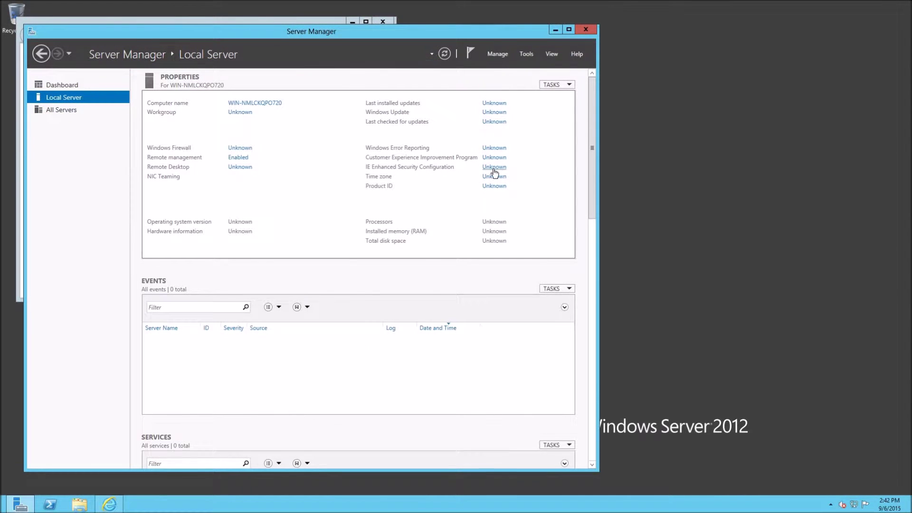
click(494, 167)
click(394, 294)
click(492, 342)
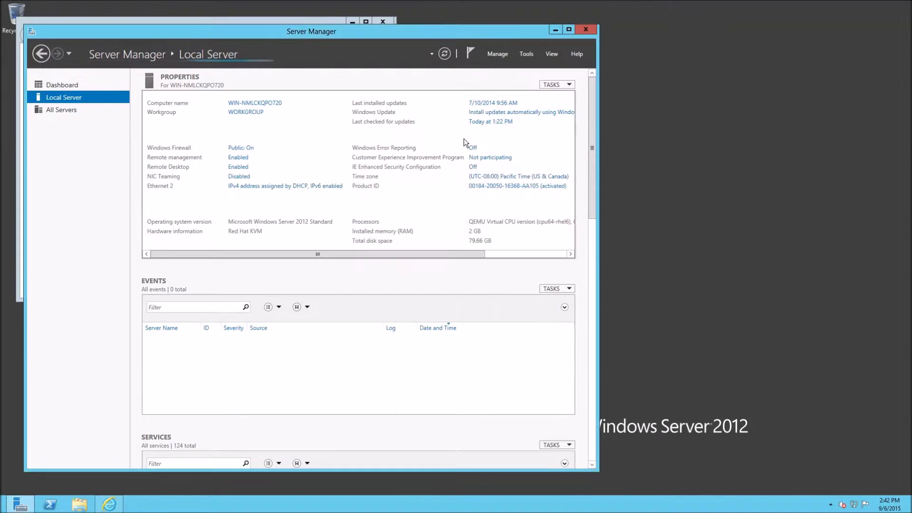
Close Server Manager while keeping the remote desktop session connected
click(585, 30)
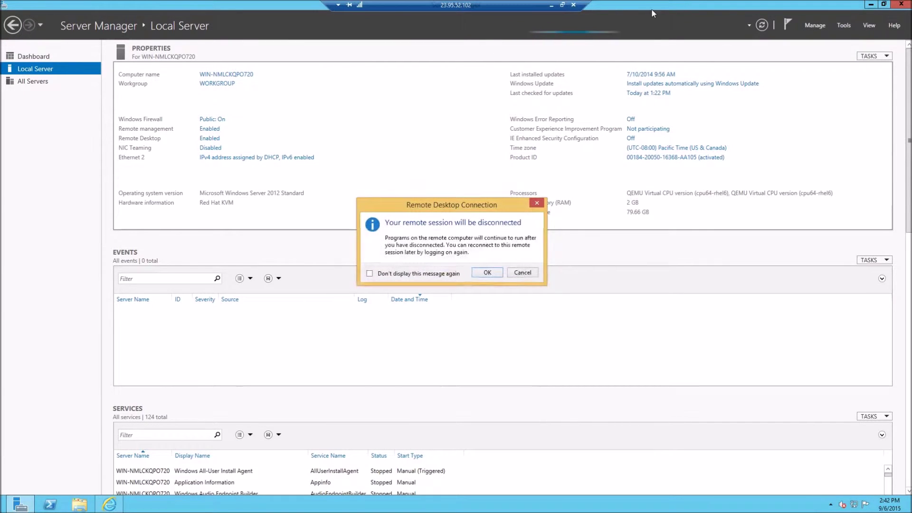
click(523, 272)
double_click(712, 7)
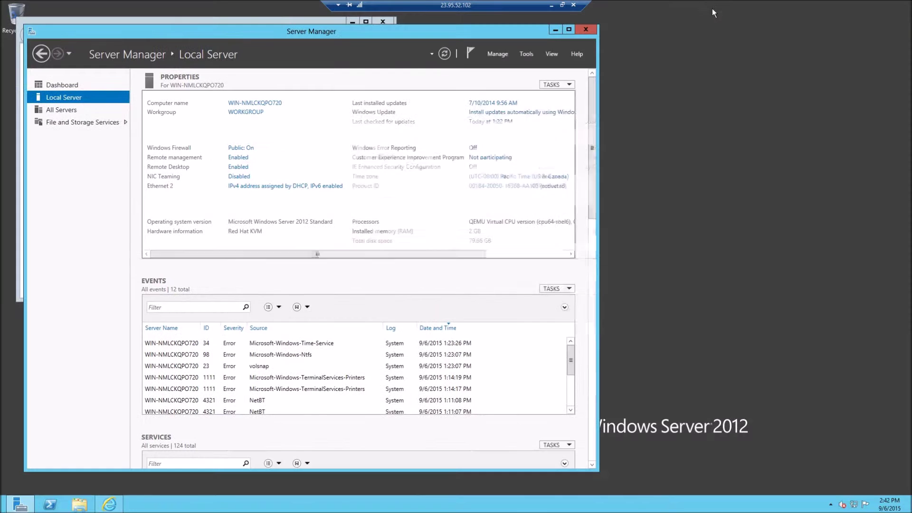
click(586, 29)
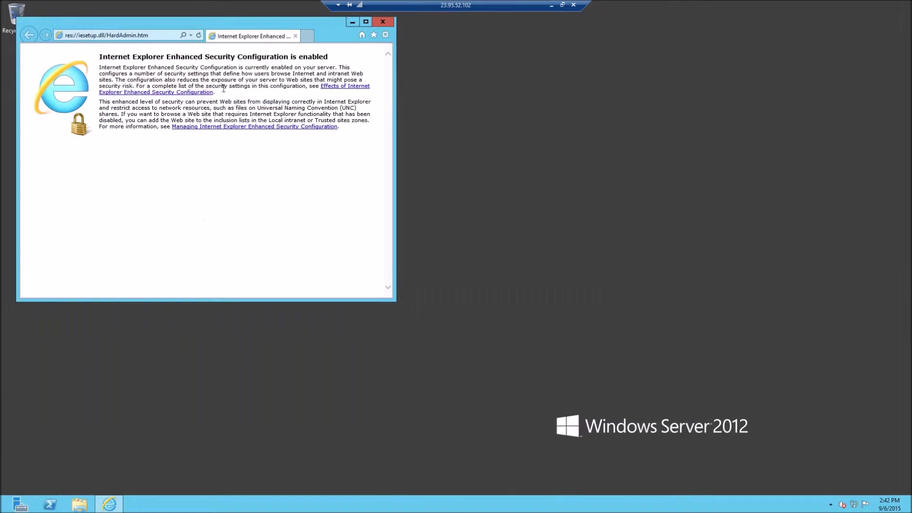
Search google.com for steamcmd and open the SteamCMD page of the Valve Developer Community
click(126, 36)
text(google.com)
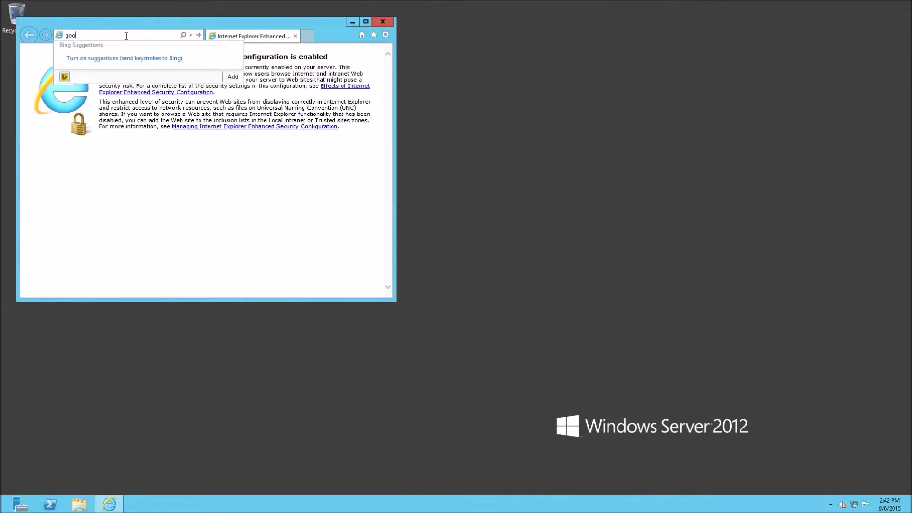
key(Return)
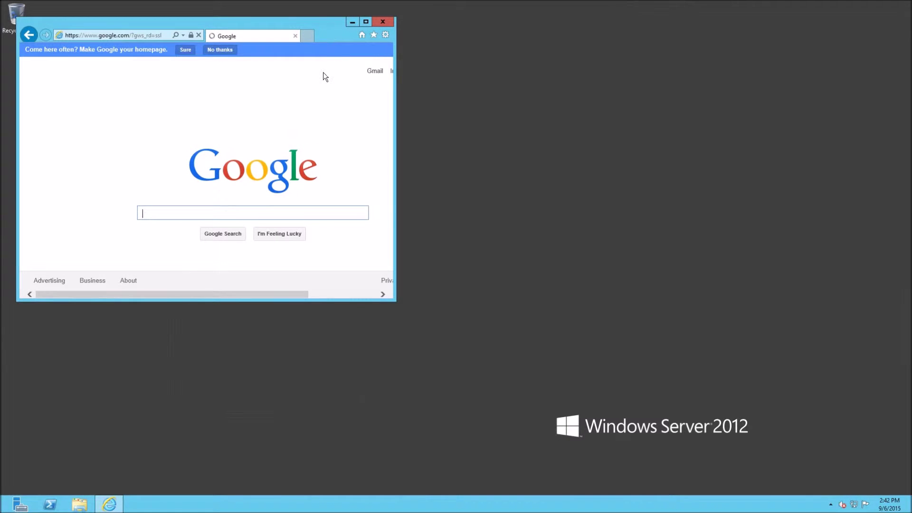
text(steamcmd)
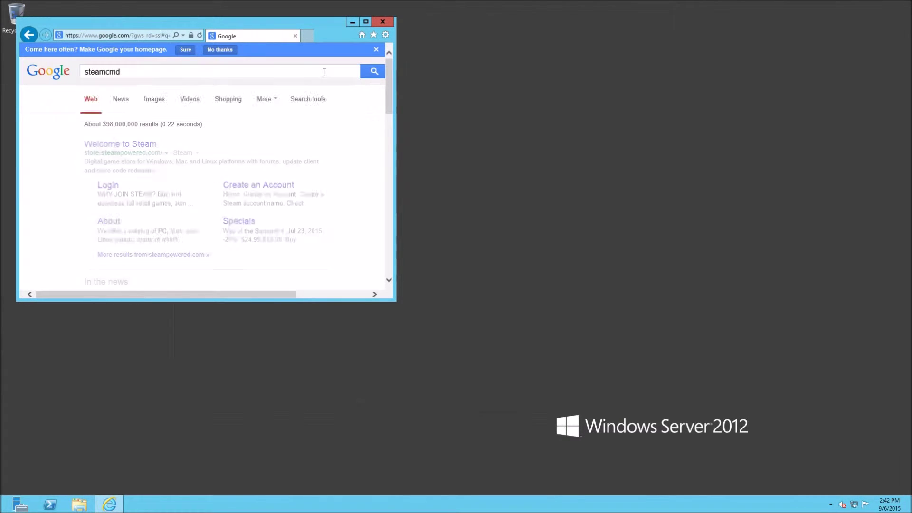
click(208, 145)
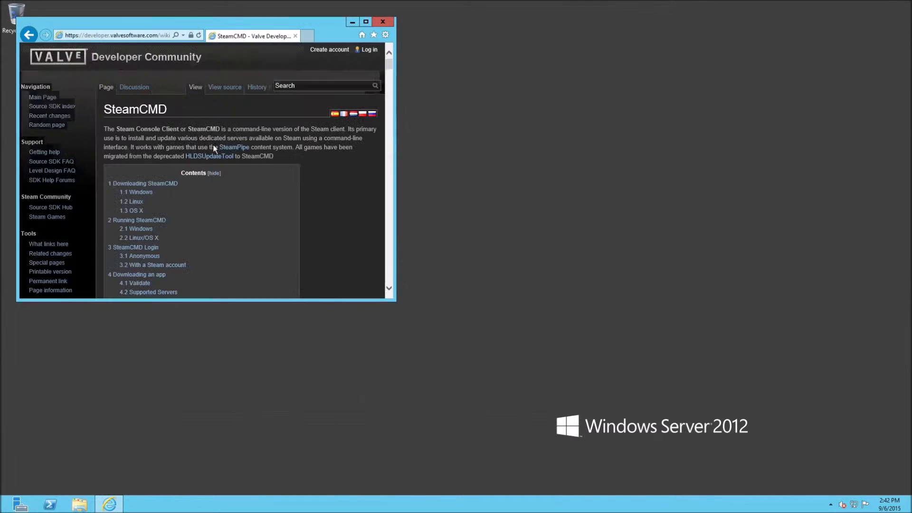
Download steamcmd.zip from the page's Windows section, save it, and open the folder containing the download
click(145, 192)
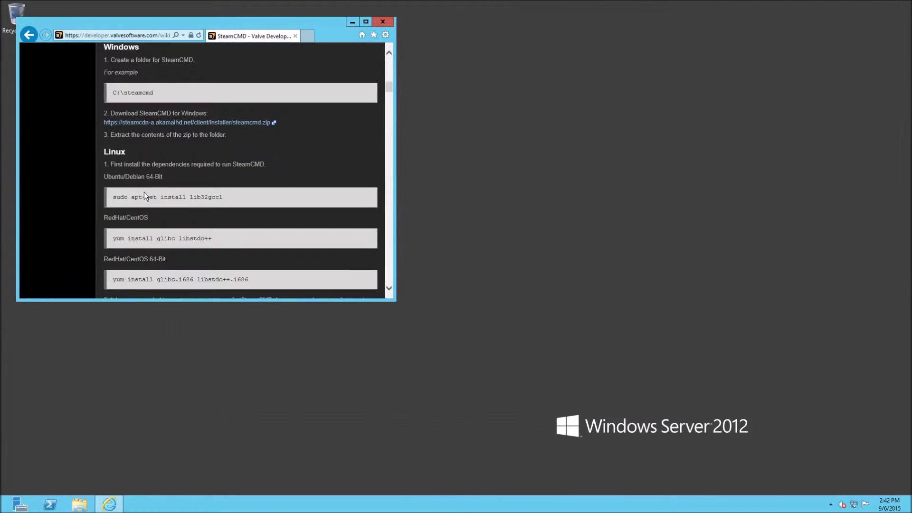
click(192, 124)
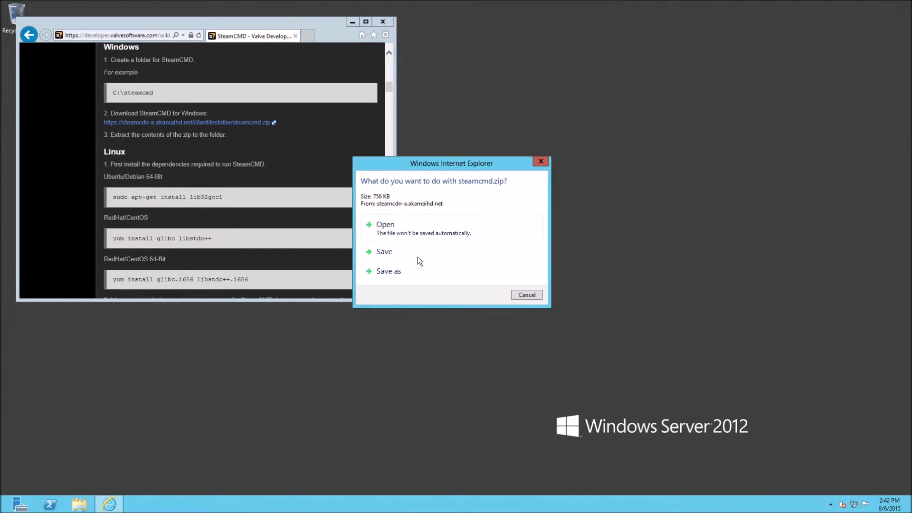
click(418, 257)
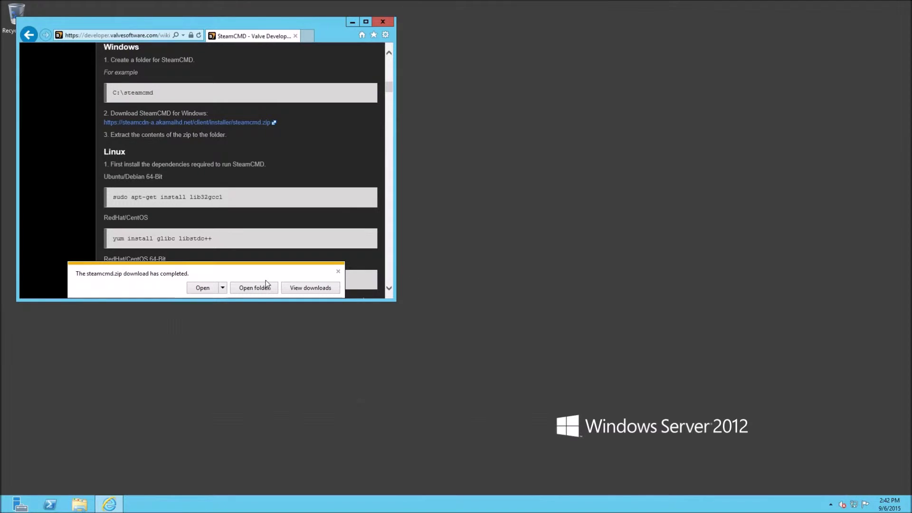
click(250, 288)
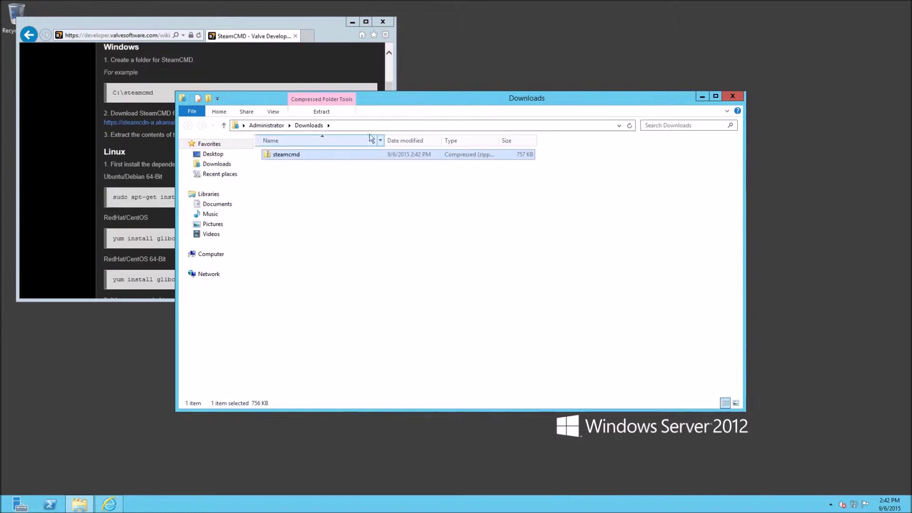
click(322, 257)
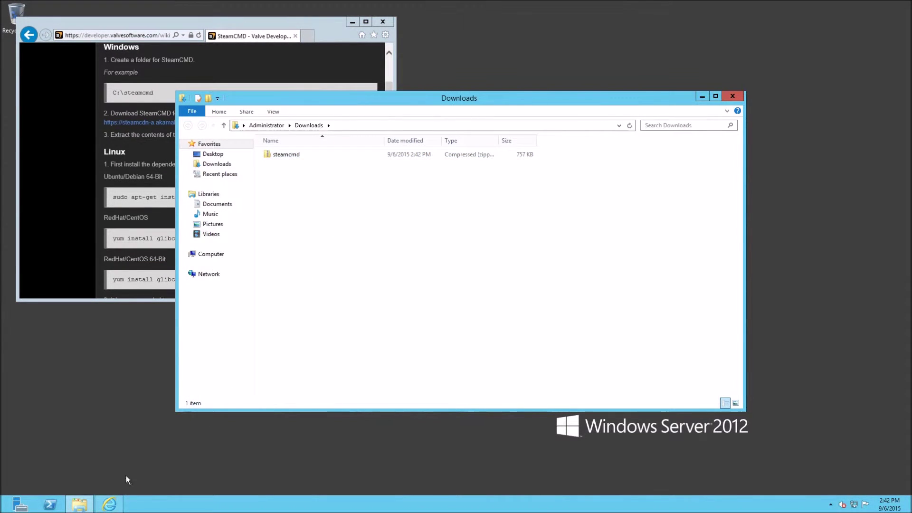
Open Local Disk (C:) in a second File Explorer window and create a folder named SteamCMD there
right_click(80, 505)
click(48, 453)
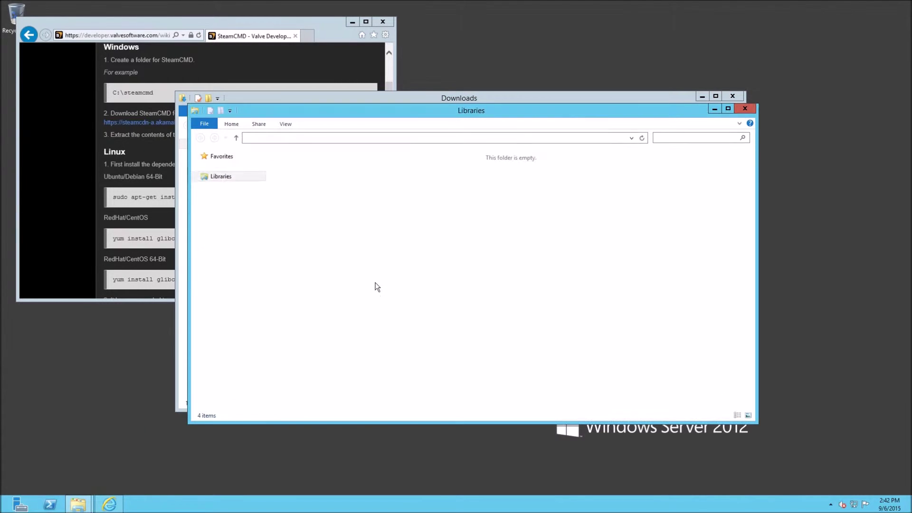
click(256, 266)
double_click(323, 174)
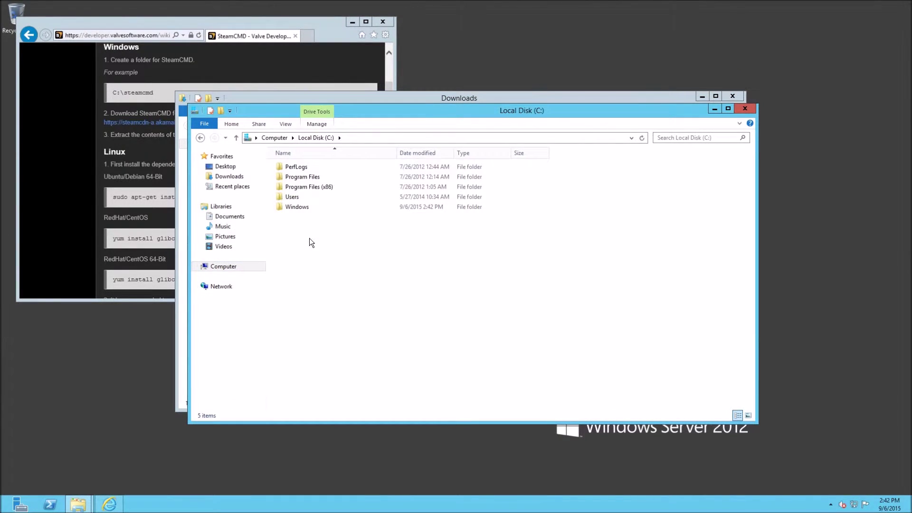
right_click(310, 238)
mouse_move(366, 324)
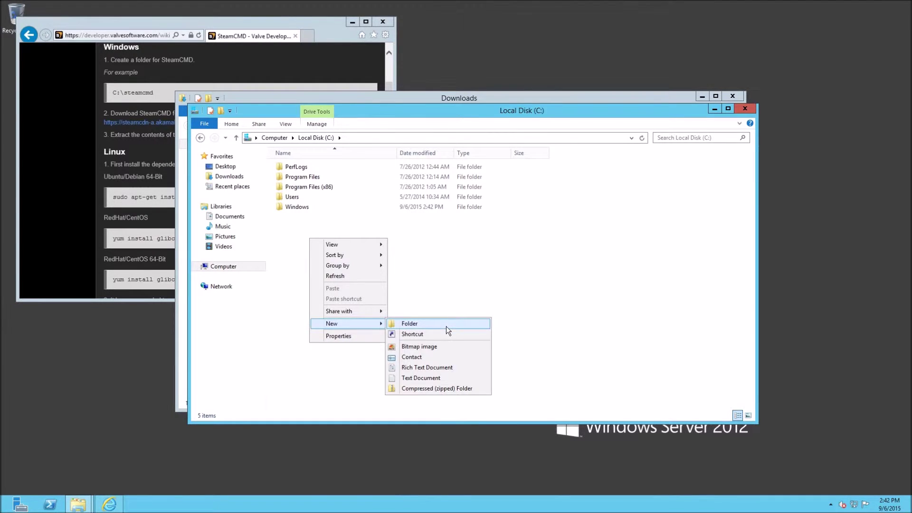
click(446, 326)
text(S)
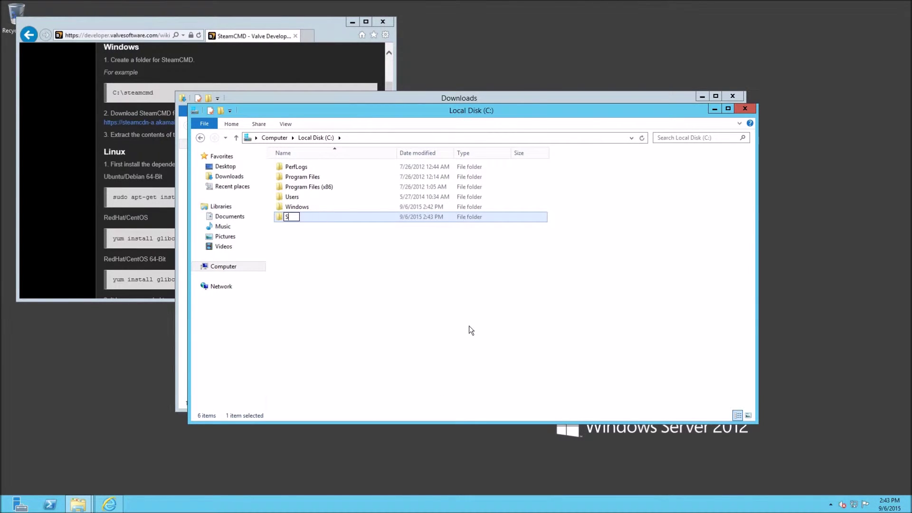
text(teamCMD)
key(Return)
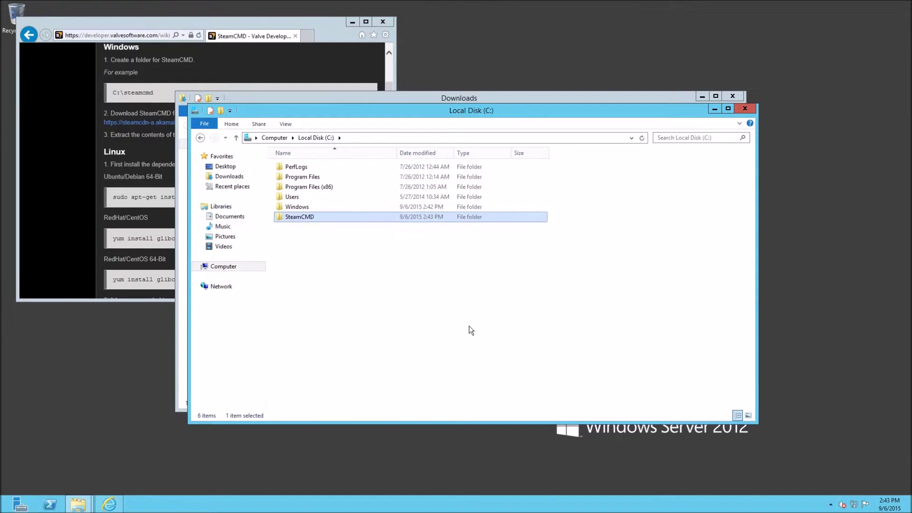
Create another folder named CSGOServer in the root of Local Disk (C:)
right_click(335, 258)
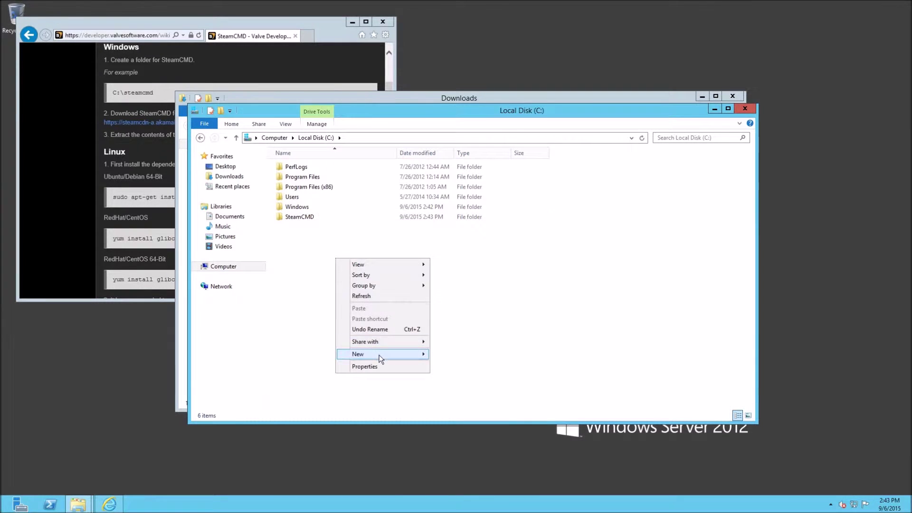
click(459, 348)
right_click(405, 310)
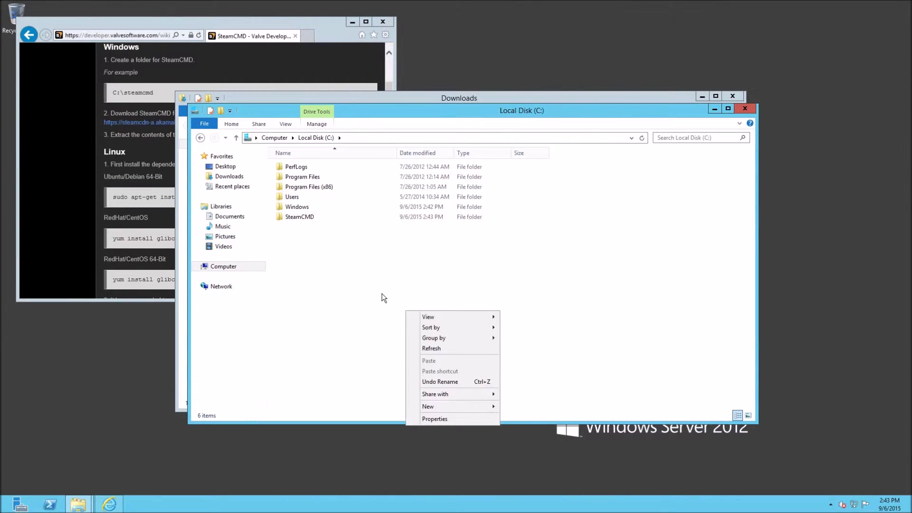
mouse_move(472, 409)
click(538, 403)
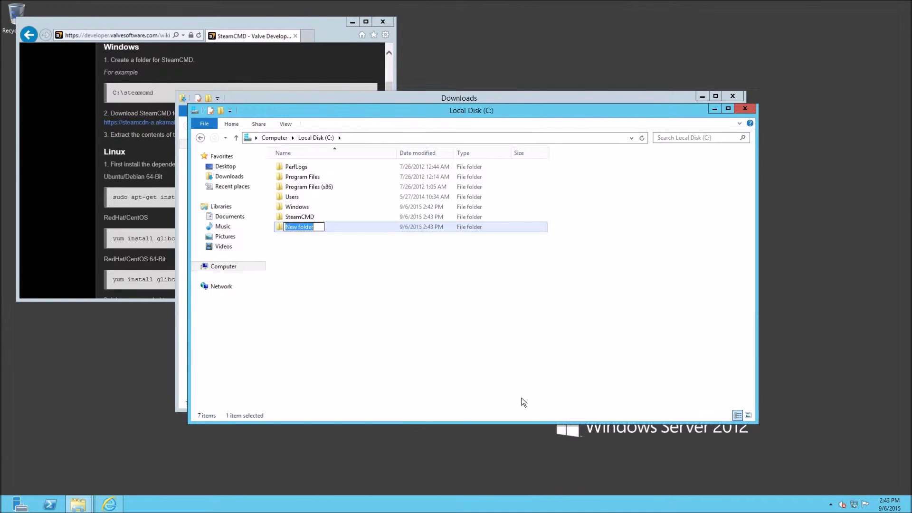
text(CSGOServer)
key(Return)
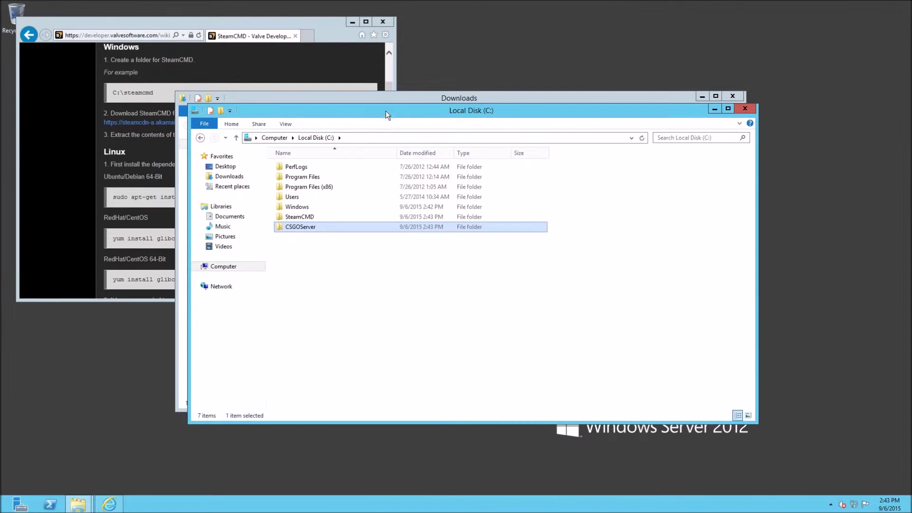
Copy the steamcmd zip archive from Downloads into the C:\SteamCMD folder
click(385, 98)
click(302, 154)
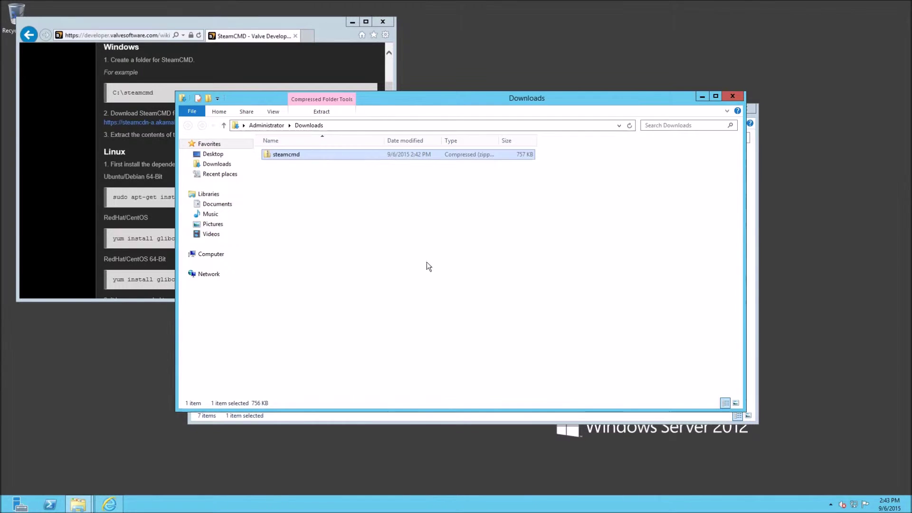
click(484, 420)
double_click(318, 220)
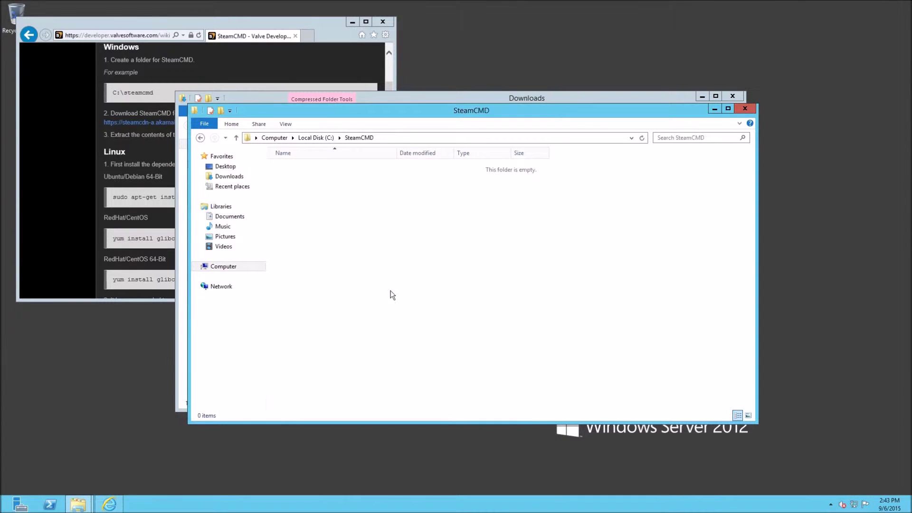
key(ctrl+v)
Extract the steamcmd archive in C:\SteamCMD into its own steamcmd subfolder
right_click(319, 167)
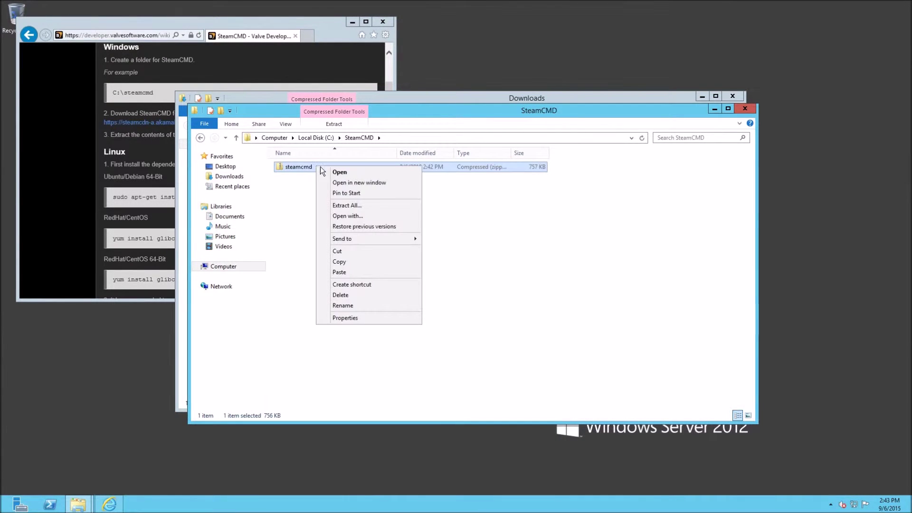
click(364, 205)
click(545, 343)
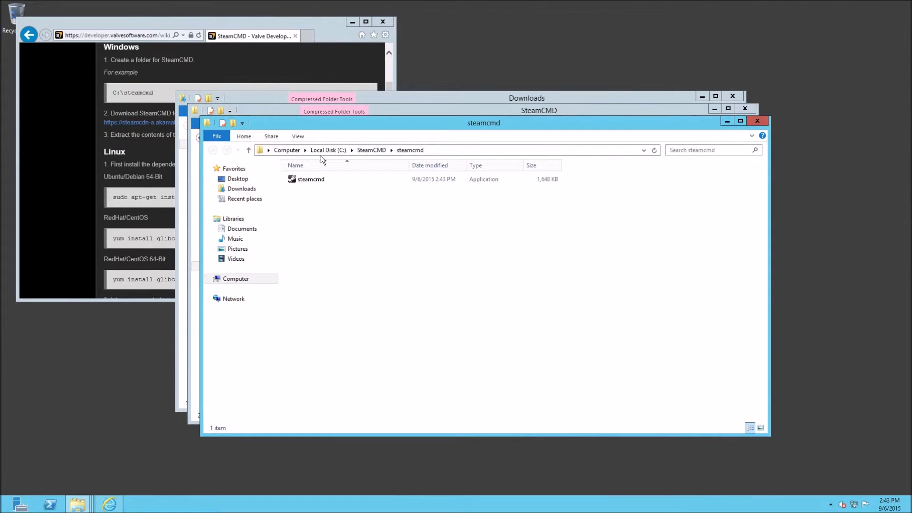
Move the extracted steamcmd application directly into C:\SteamCMD, and delete the zip archive and the steamcmd subfolder there
drag(438, 121, 412, 211)
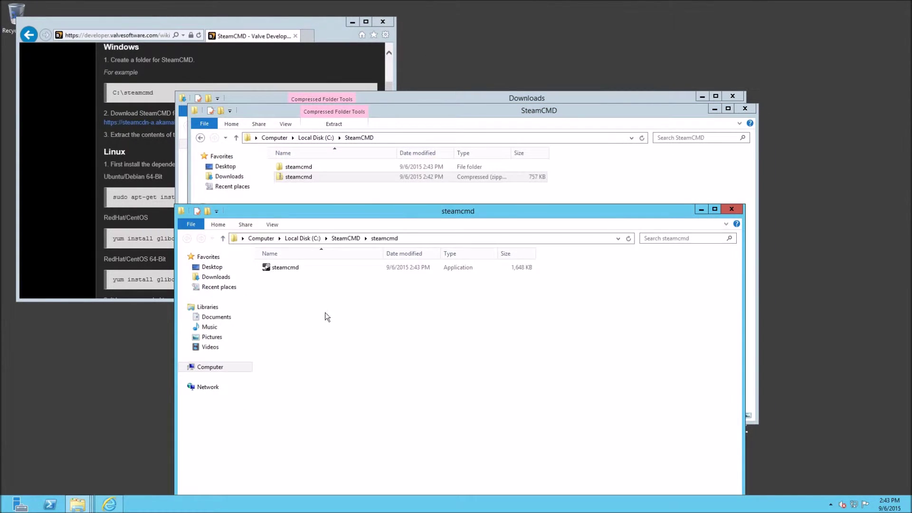
click(295, 269)
drag(313, 195, 458, 181)
click(460, 188)
key(Delete)
click(381, 167)
key(Delete)
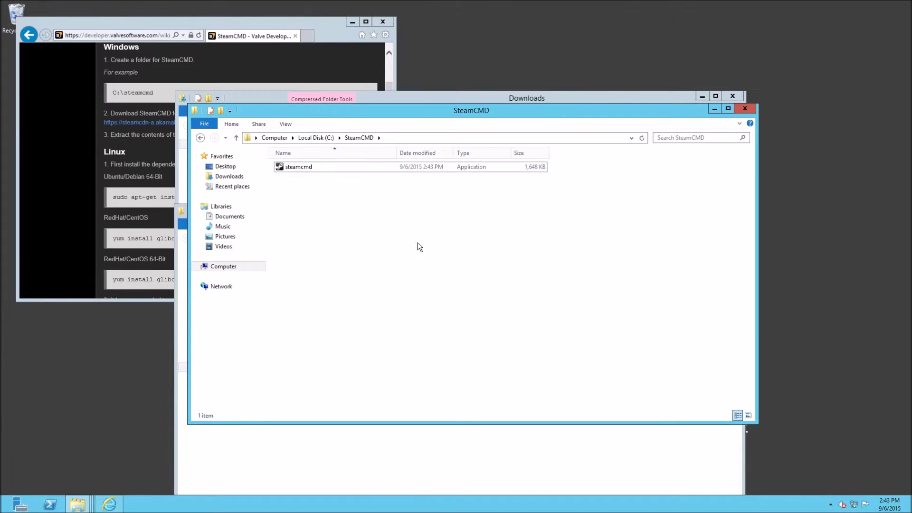
Run the steamcmd application despite the SmartScreen prompt and log in to Steam with login anonymous
click(304, 167)
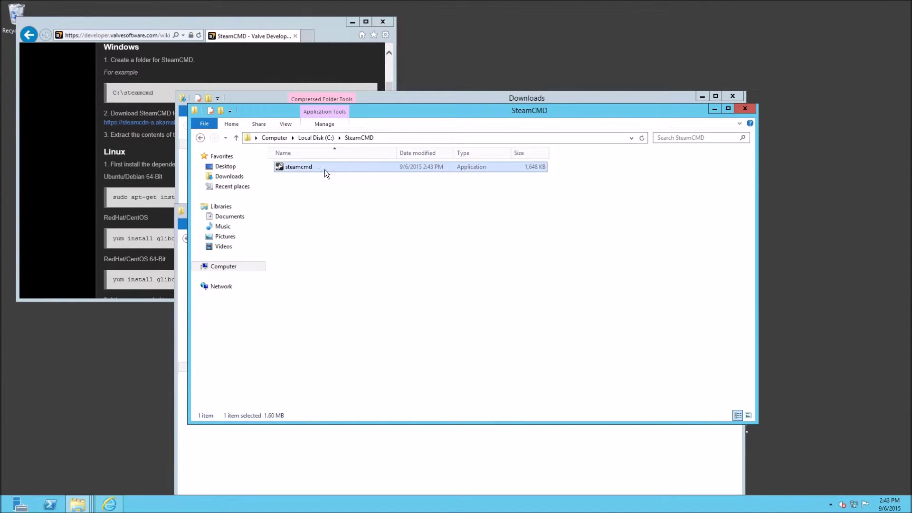
double_click(290, 166)
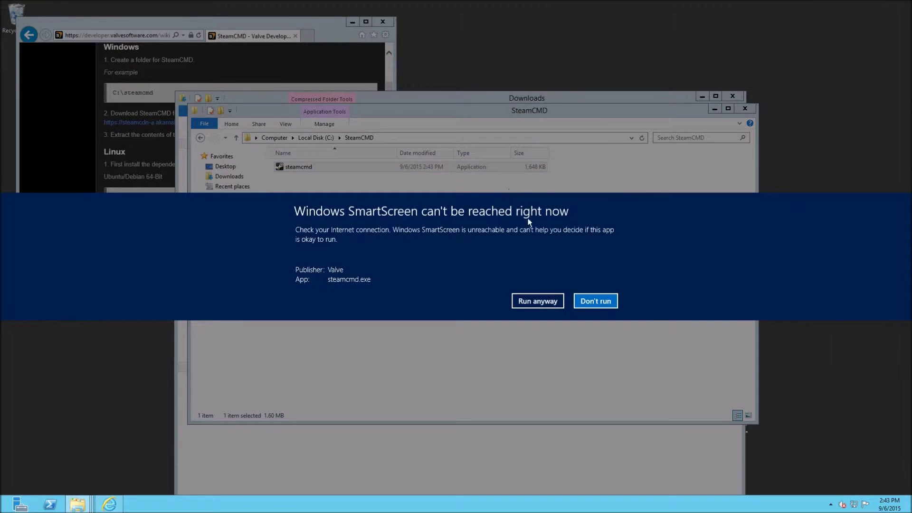
click(544, 300)
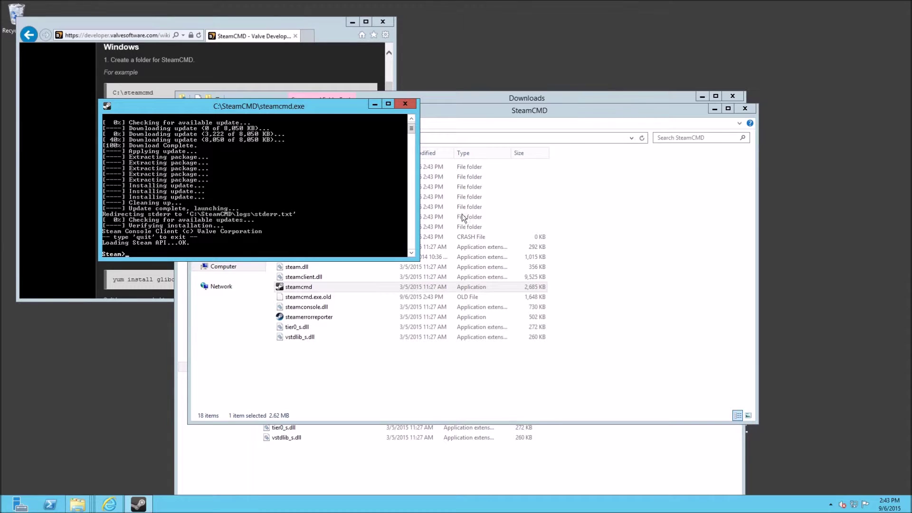
drag(327, 107, 764, 174)
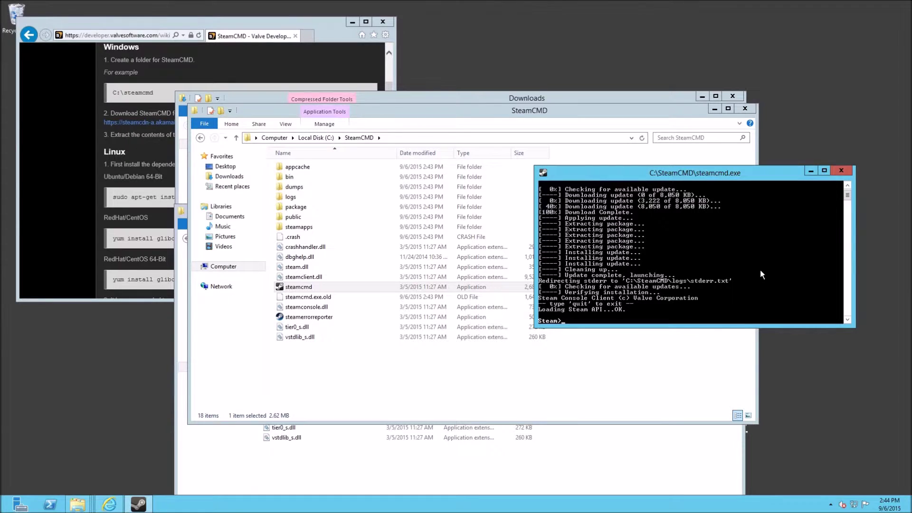
text(ogin anonymous)
key(Return)
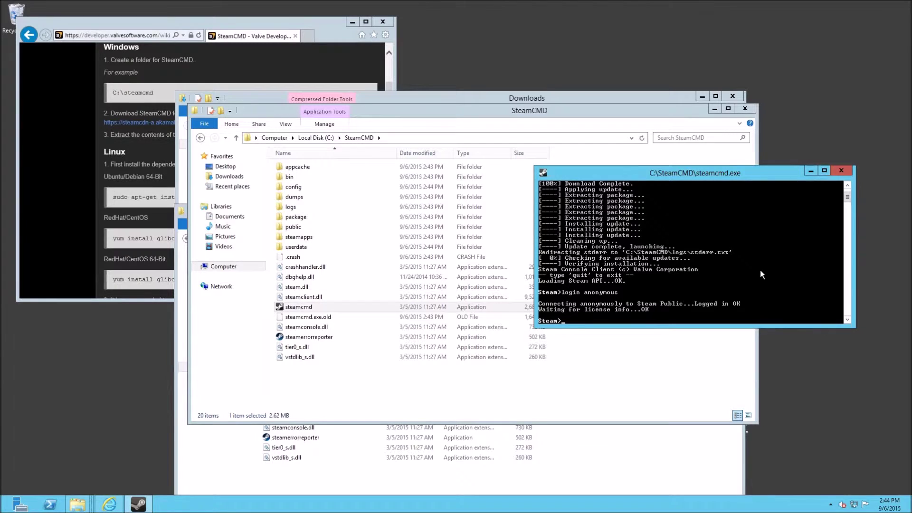
Set the install directory with force_install_dir C:\CSGOServer and install the server files with app_update 740 validate
text(force_install_dir C:\CSGOServer)
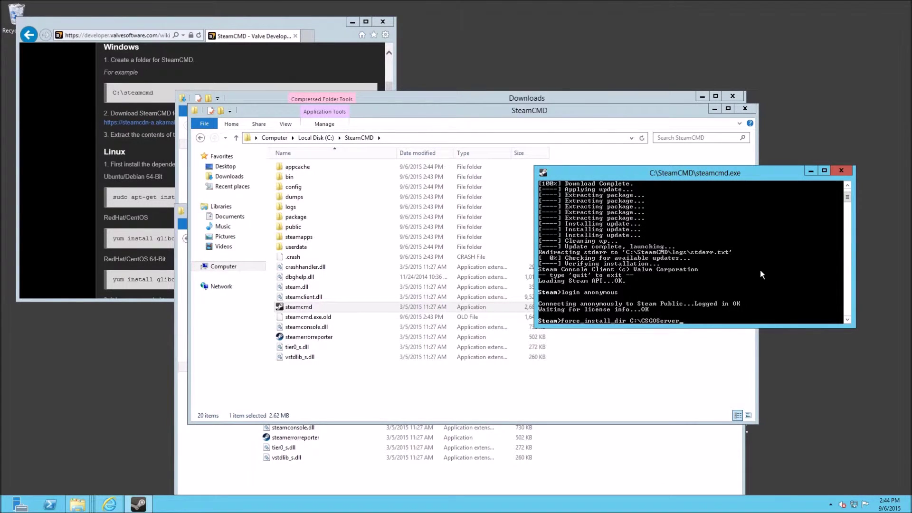
key(Return)
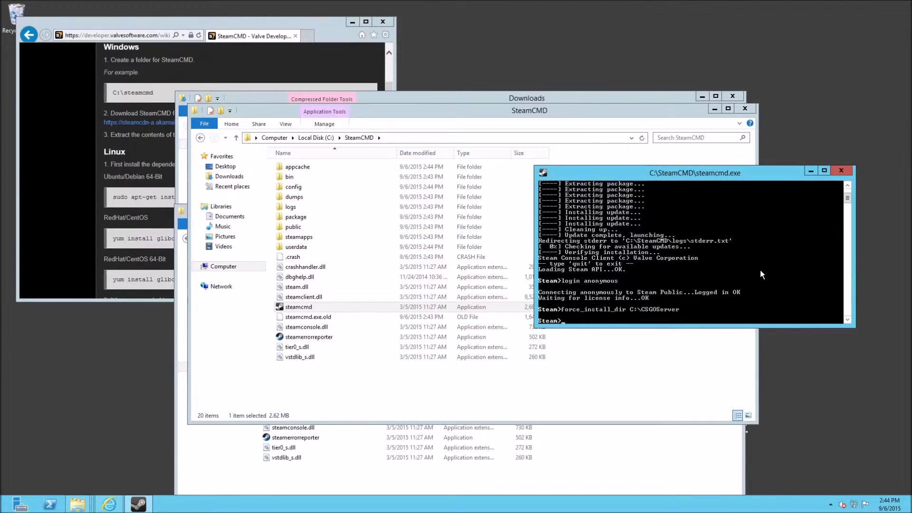
text(app_update 740 validate)
key(Return)
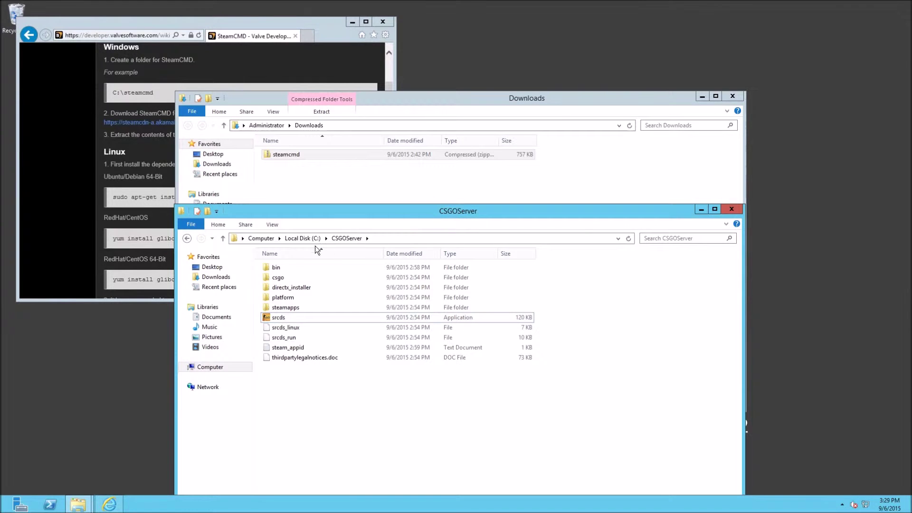
Create a text document named ServerStart in C:\CSGOServer, alongside the srcds application, and open it for editing
click(317, 241)
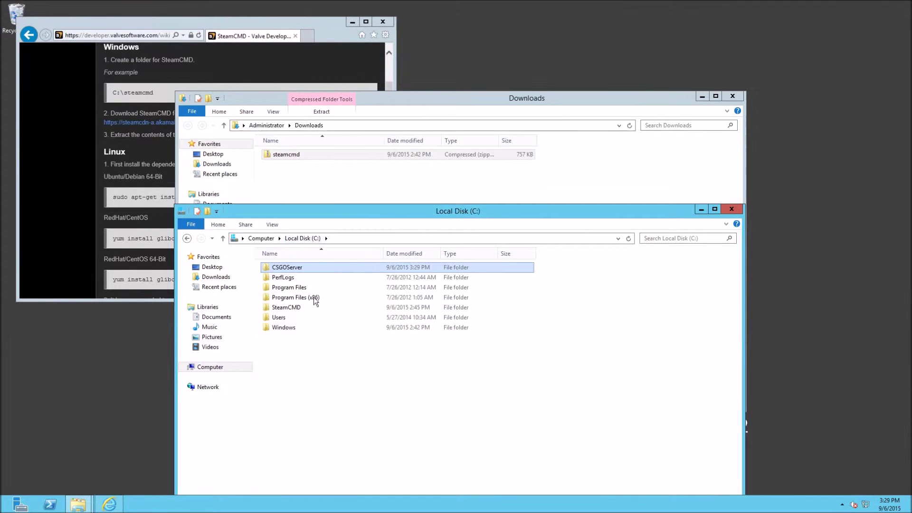
double_click(299, 268)
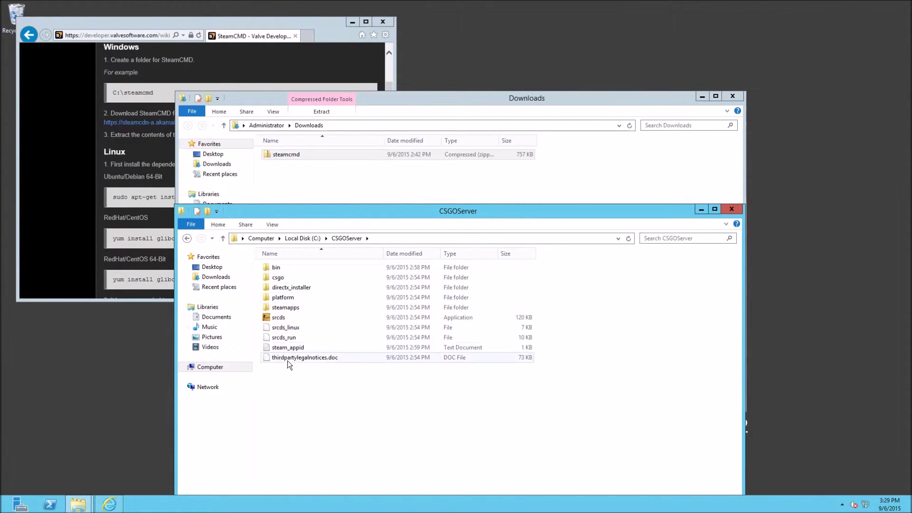
click(282, 320)
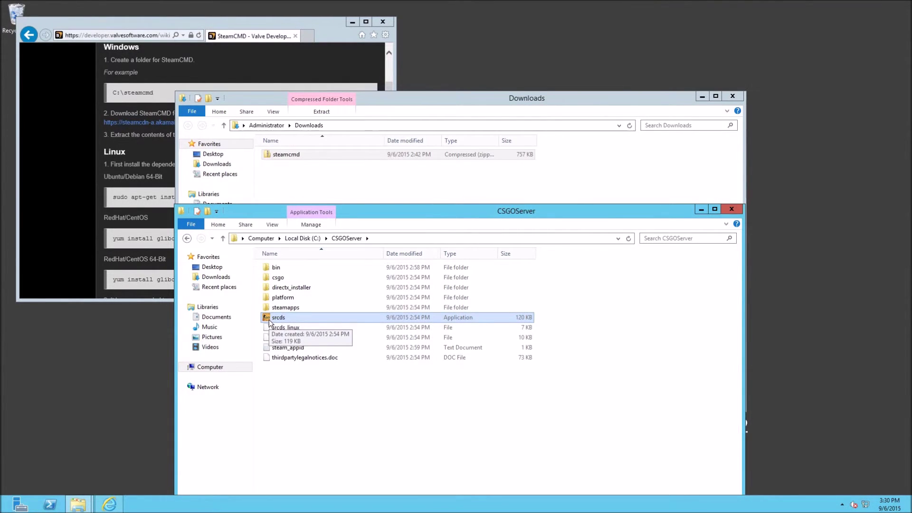
right_click(310, 418)
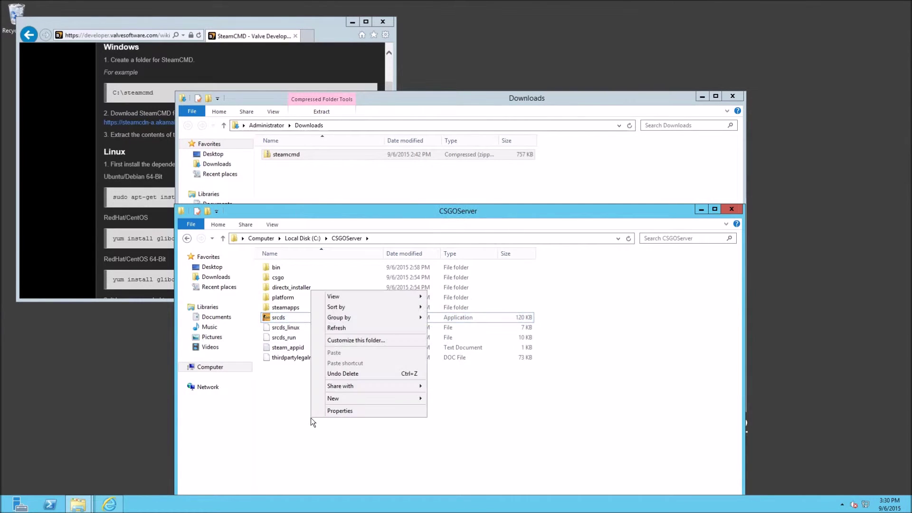
mouse_move(343, 398)
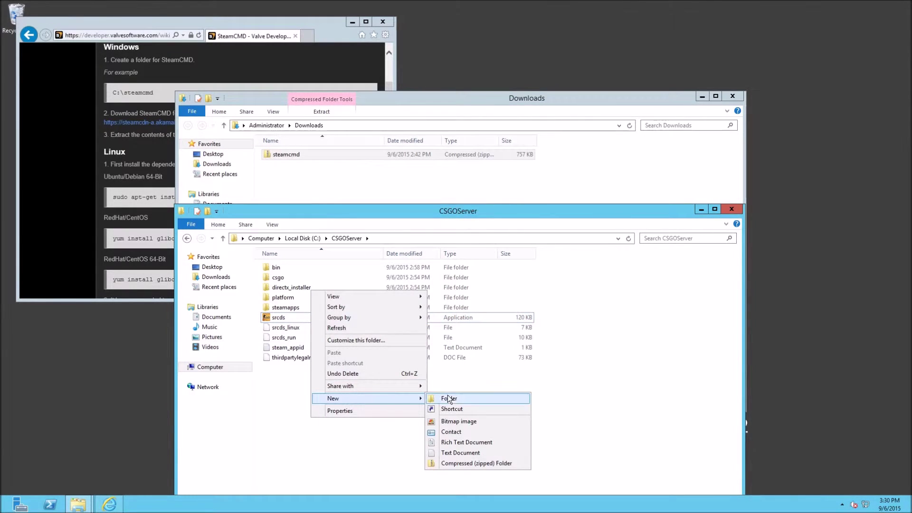
click(467, 453)
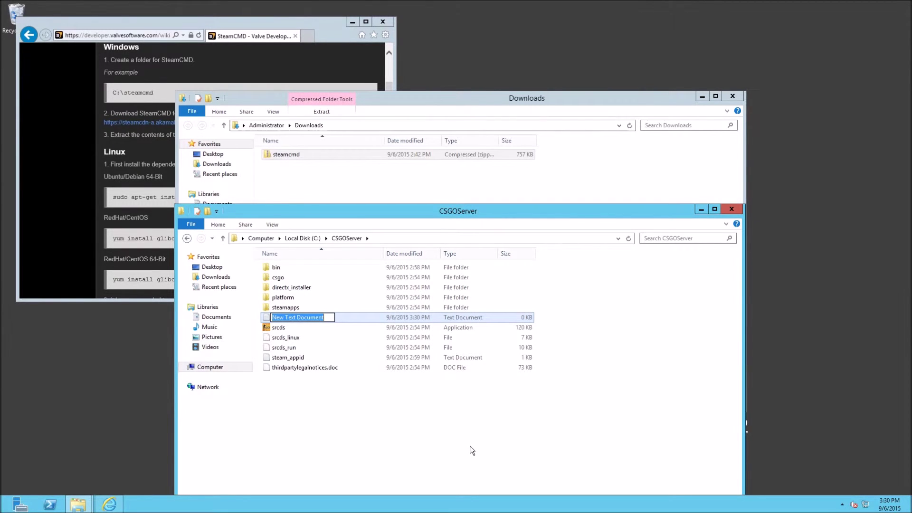
text(S)
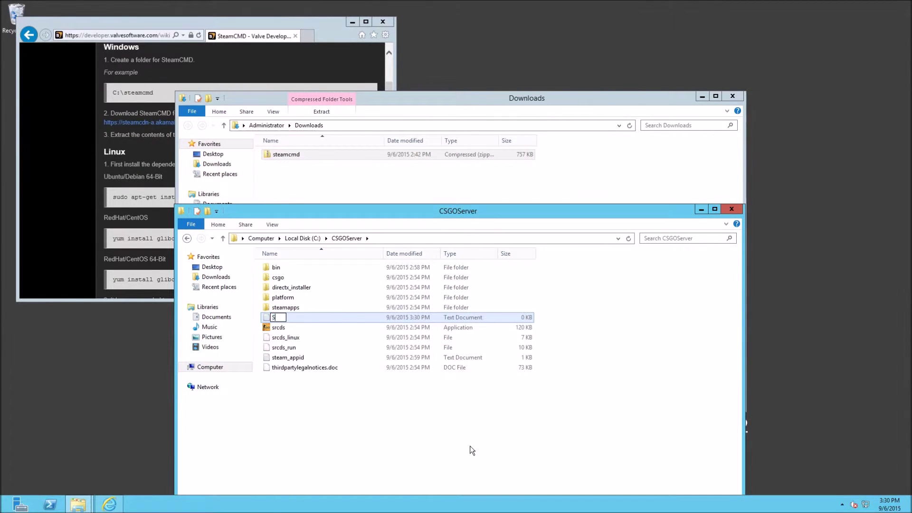
text(erverStart)
key(Return)
key(Return)
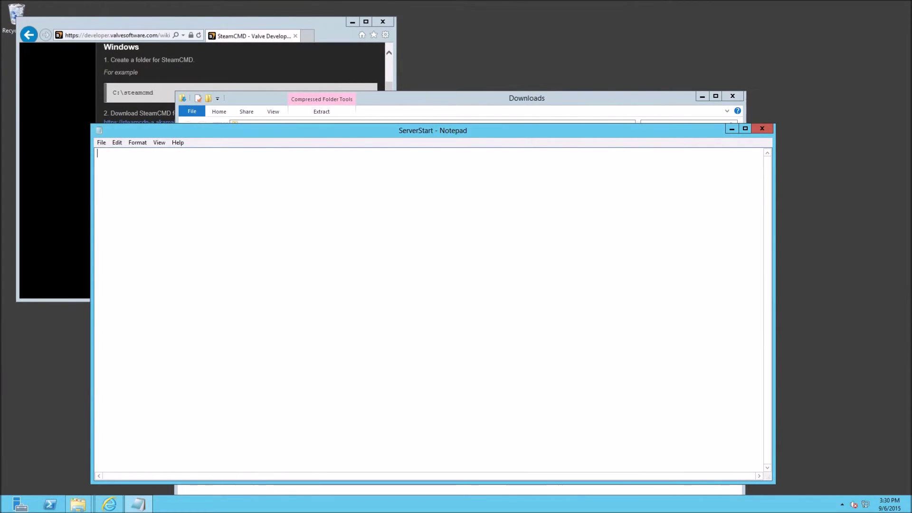
Enter the launch command "srcds -game csgo -console -usercon +game_type 0 +game_mode 0 +mapgroup mg_bomb +map de_dust" in the ServerStart document
text(srcds -game csgo -console -usercon +game_type 0 +game_mode 0 +mapgroup mg_bomb +map de_dust)
drag(147, 160, 299, 171)
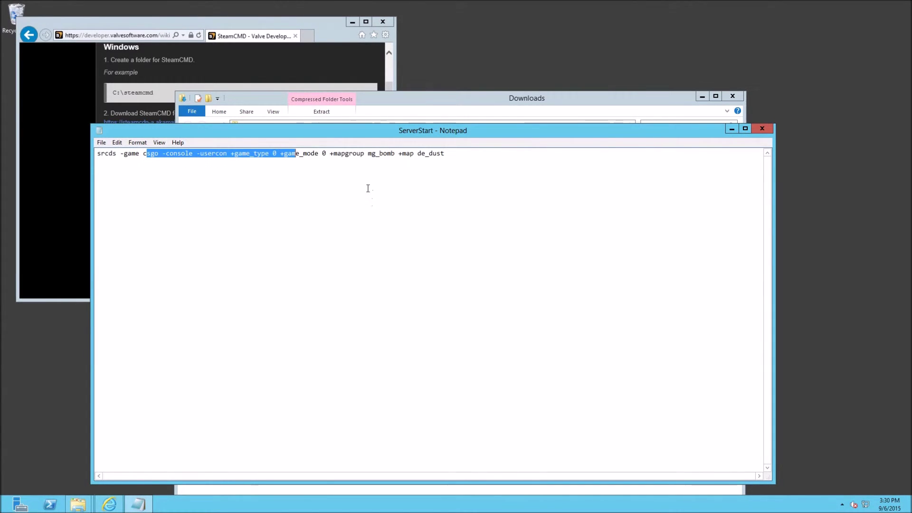
click(252, 183)
click(500, 167)
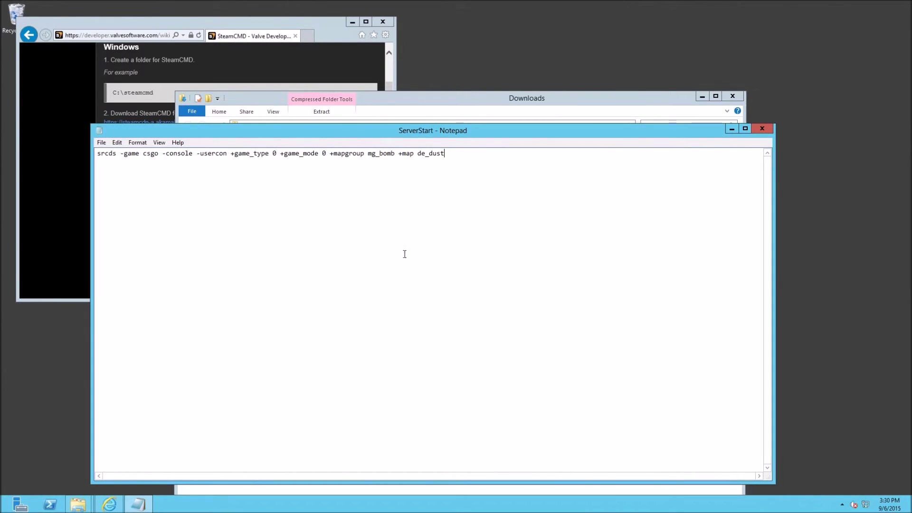
Save the document in C:\CSGOServer as ServerStart.bat with the All Files type, and close Notepad
click(103, 142)
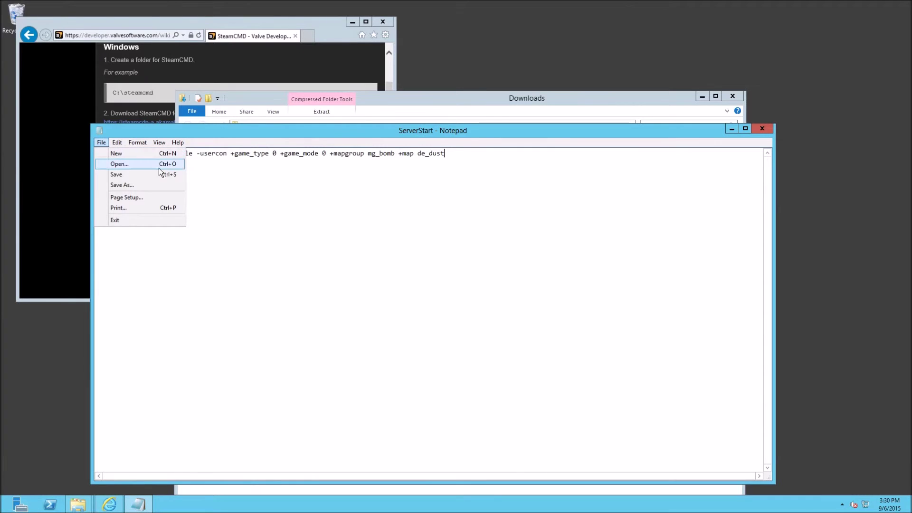
click(177, 186)
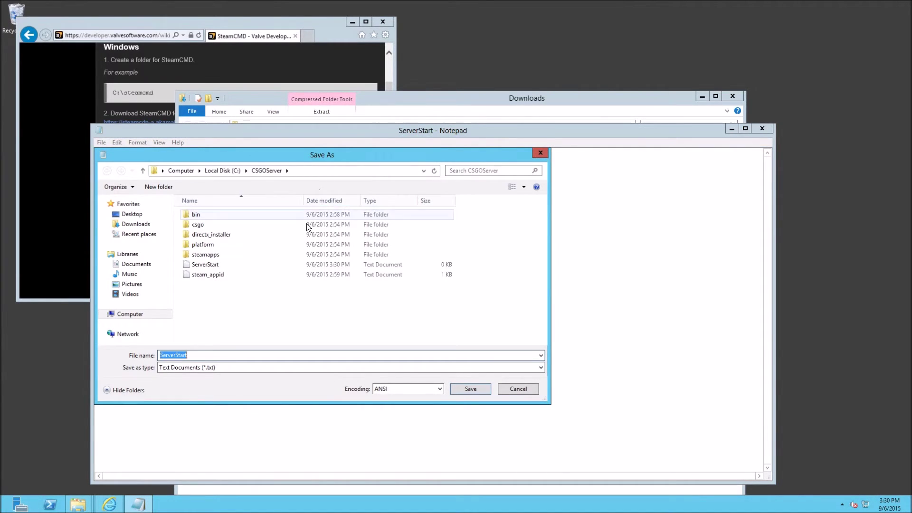
click(234, 369)
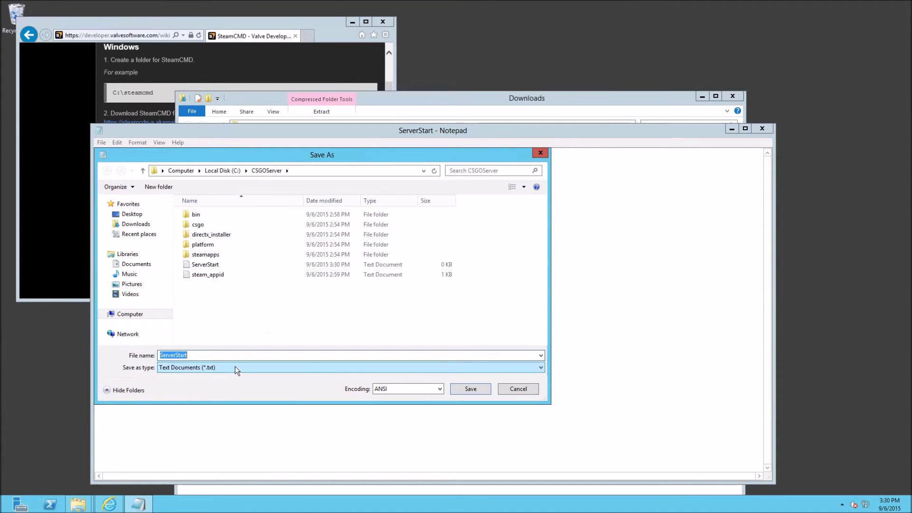
click(211, 380)
click(218, 356)
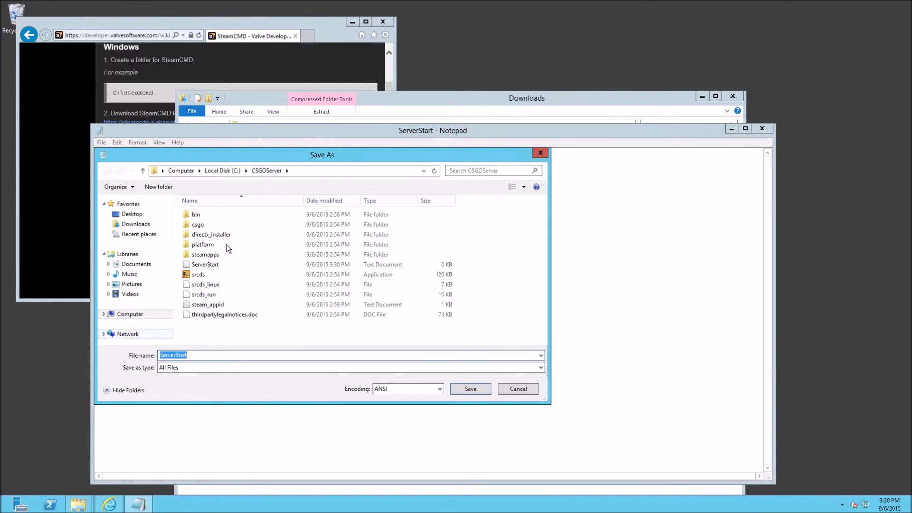
drag(258, 152, 397, 160)
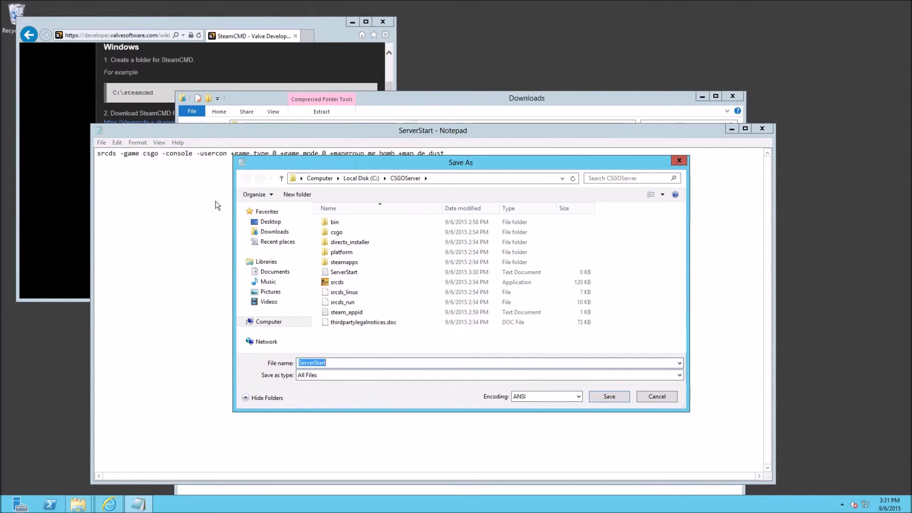
click(361, 364)
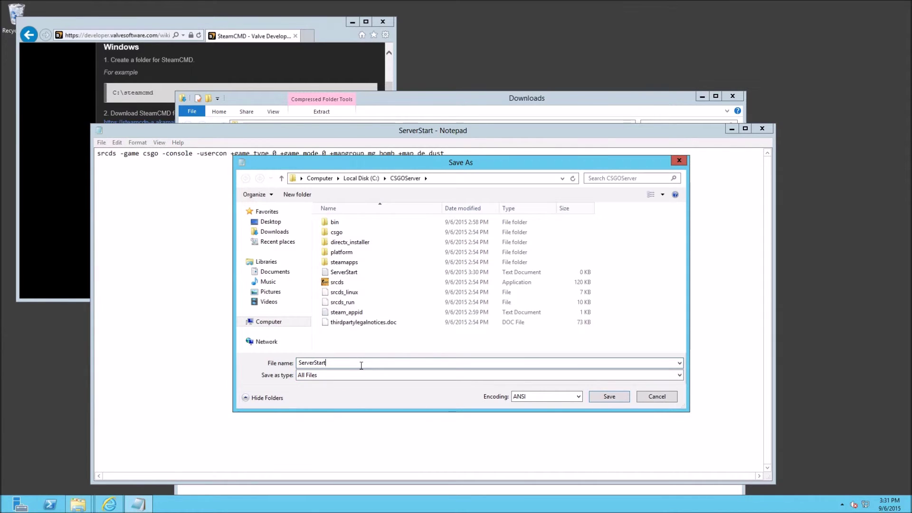
click(345, 378)
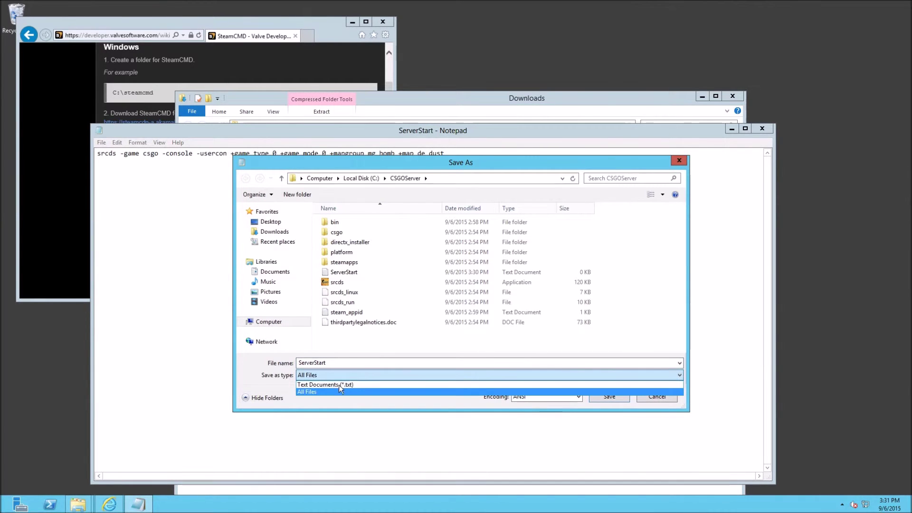
click(338, 391)
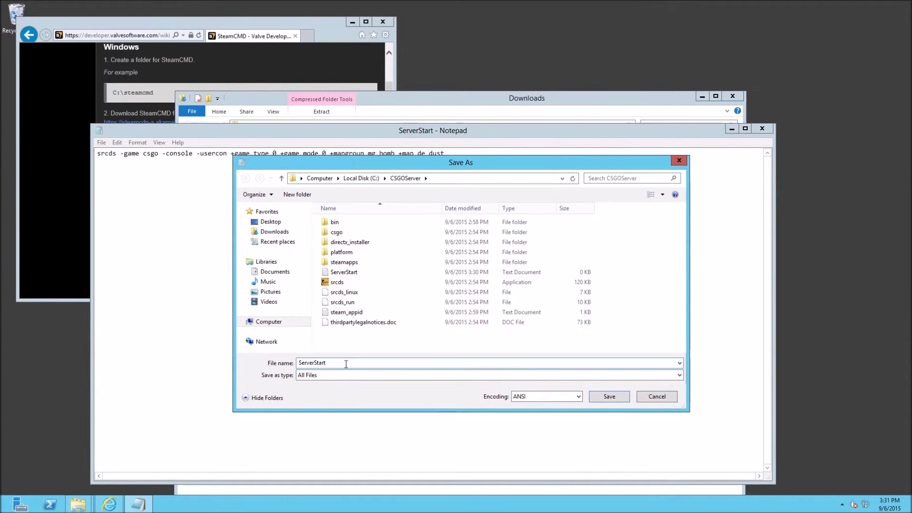
click(344, 364)
text(.bat)
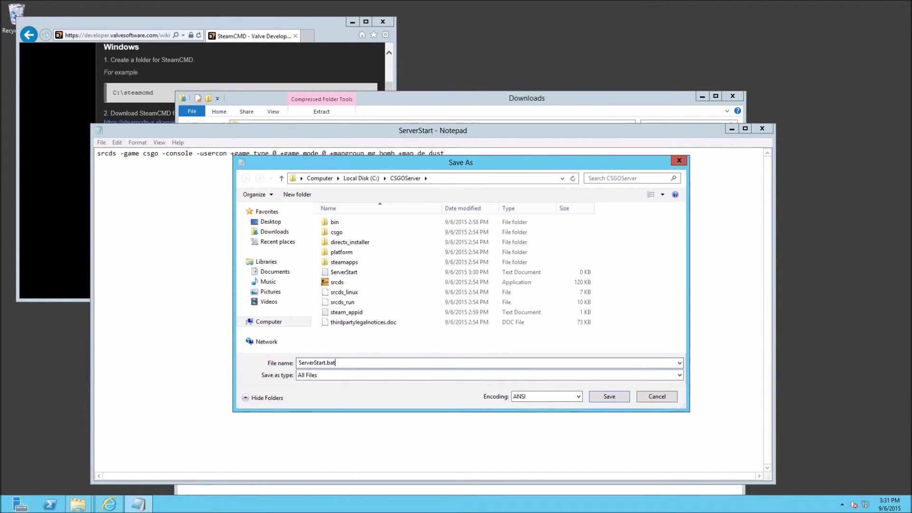
click(617, 398)
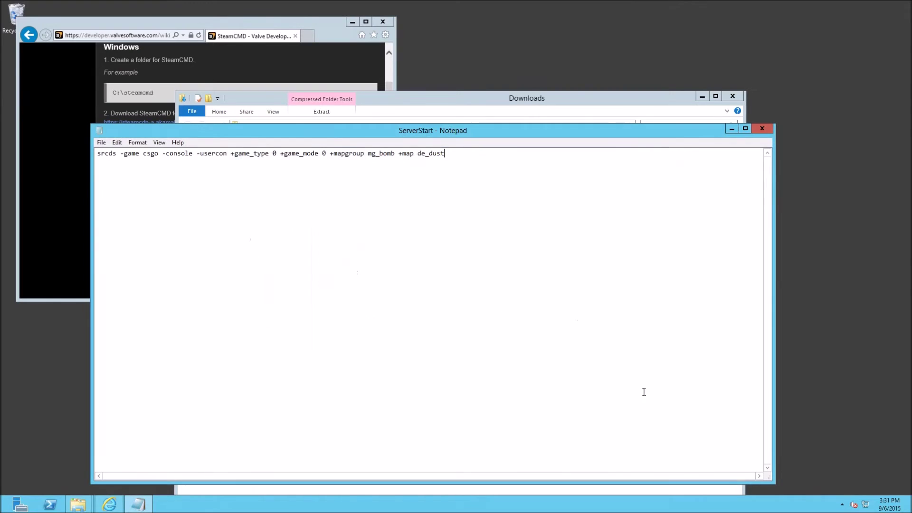
click(762, 128)
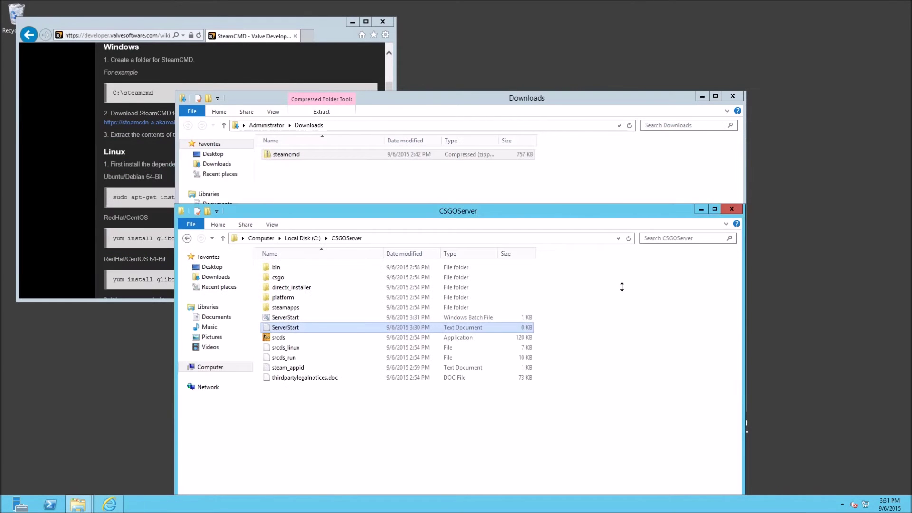
Start the server with the ServerStart batch file and enlarge the server console window vertically
click(288, 320)
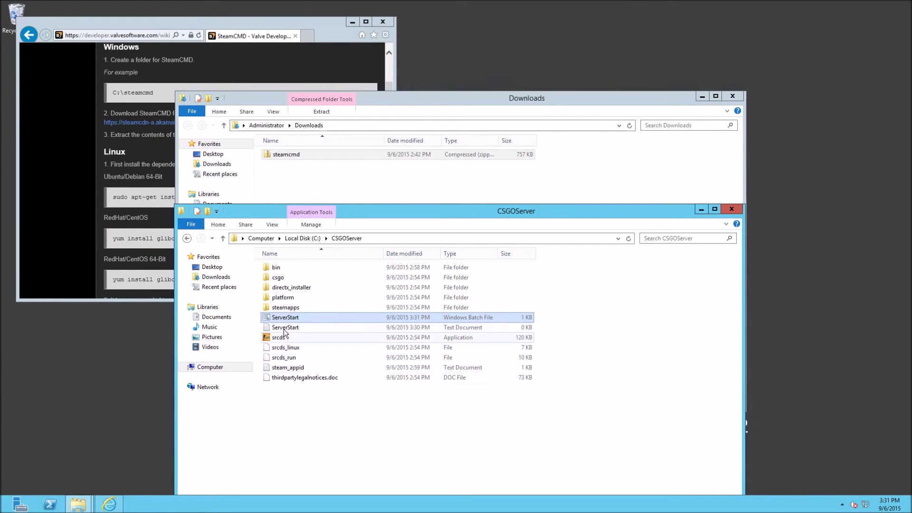
click(287, 328)
double_click(300, 317)
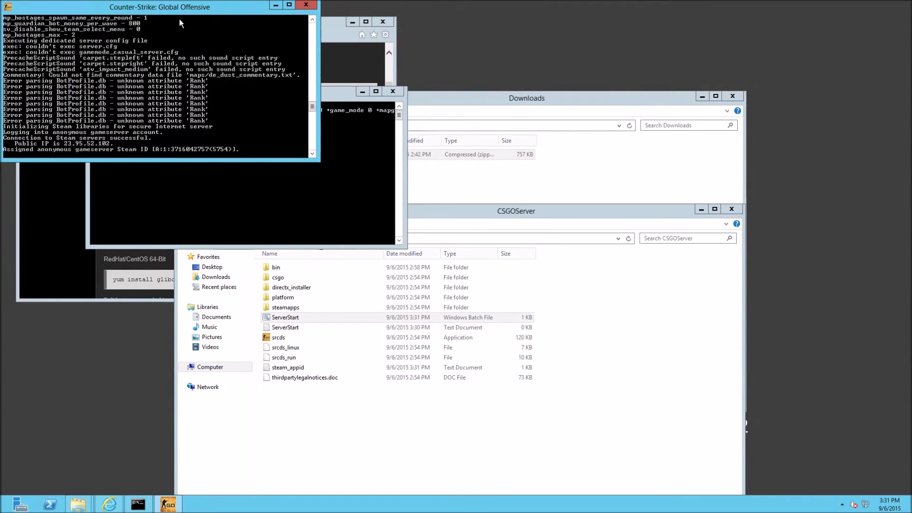
drag(317, 161, 317, 340)
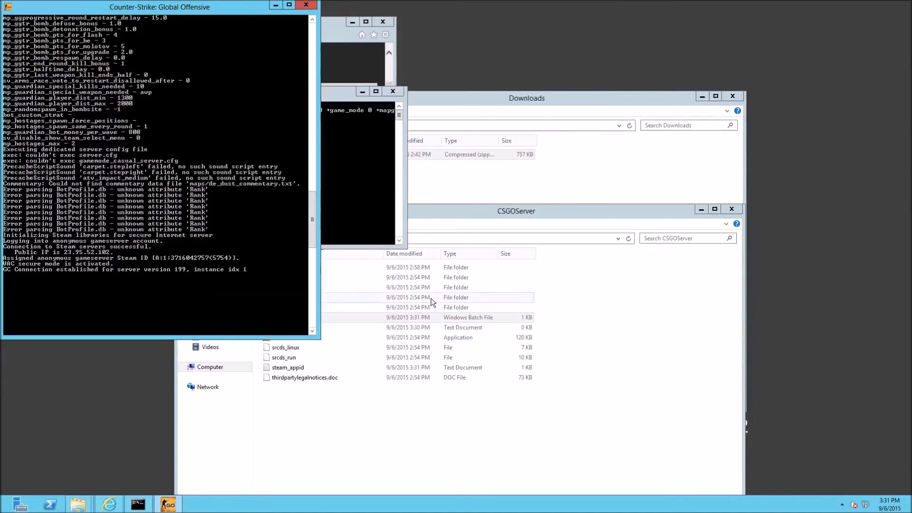